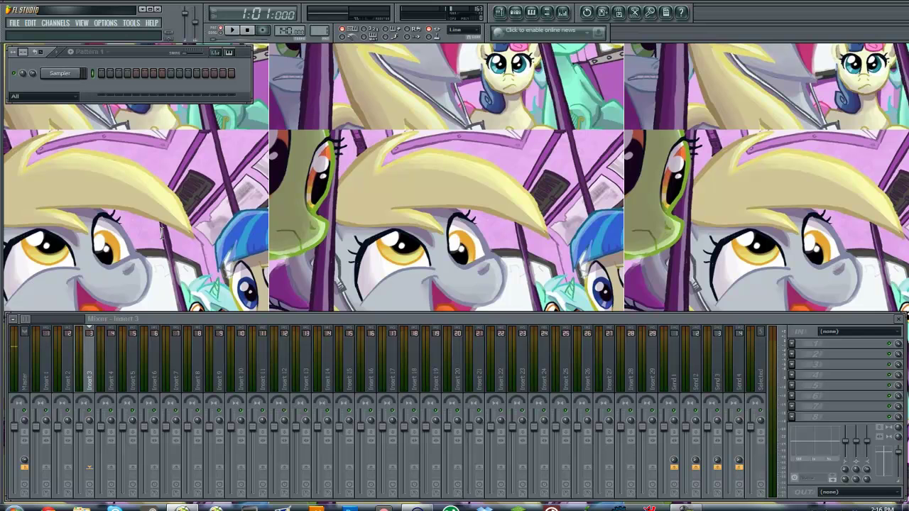
Browse the drum sample library and examine the folders inside DMS Electro House Drums Vol 2.
mouse_move(1, 241)
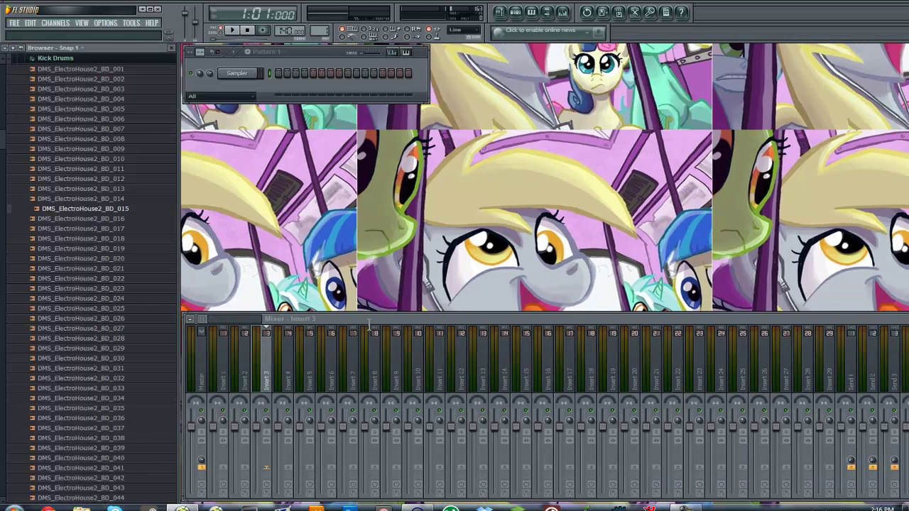
key("alt+F8")
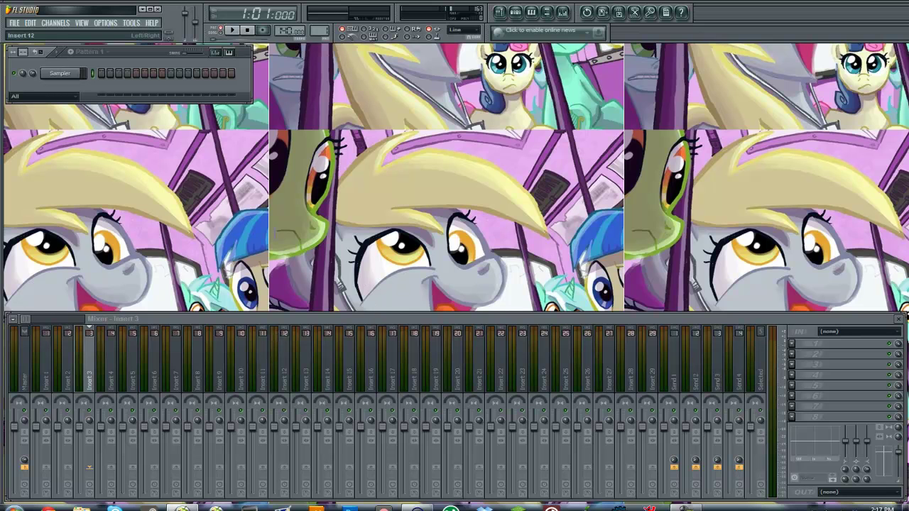
mouse_move(6, 221)
scroll(35, 109, "up", 2)
scroll(34, 109, "up", 1)
left_click(61, 147)
scroll(61, 147, "up", 3)
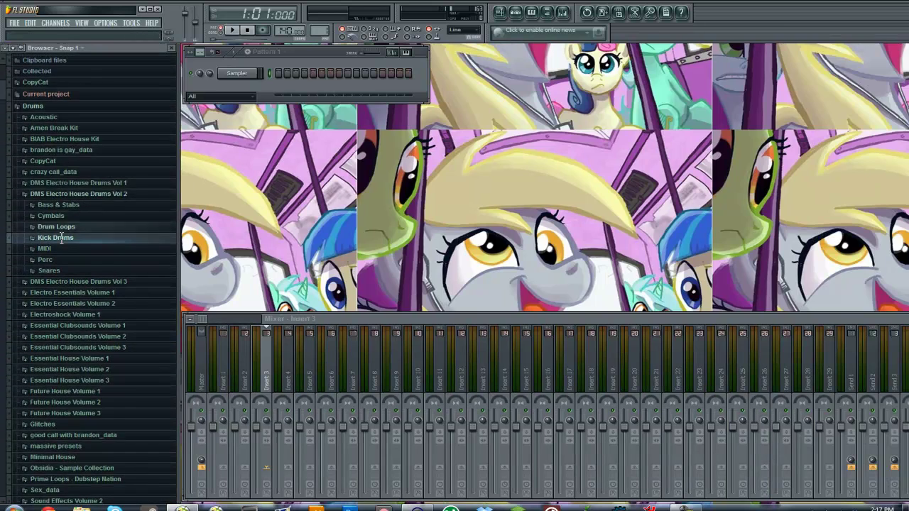
key("alt+F8")
Name mixer insert 3 "Sidechain Controller" and colour the track magenta.
key("F2")
type("Sidechain Controller")
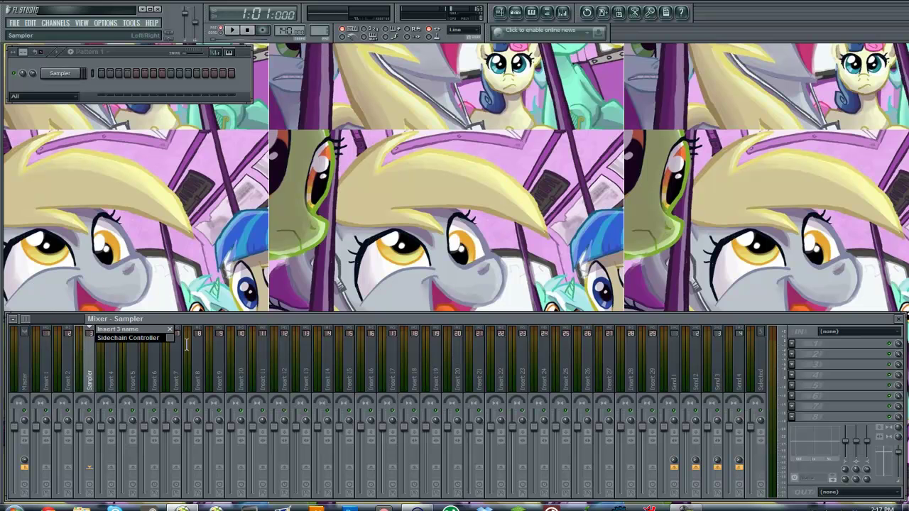
left_click(170, 337)
left_click(170, 376)
key("Return")
Name mixer insert 4 "Sidechain Bus" and assign the track a new colour.
left_click(107, 380)
key("F2")
type("Sidechain Bus")
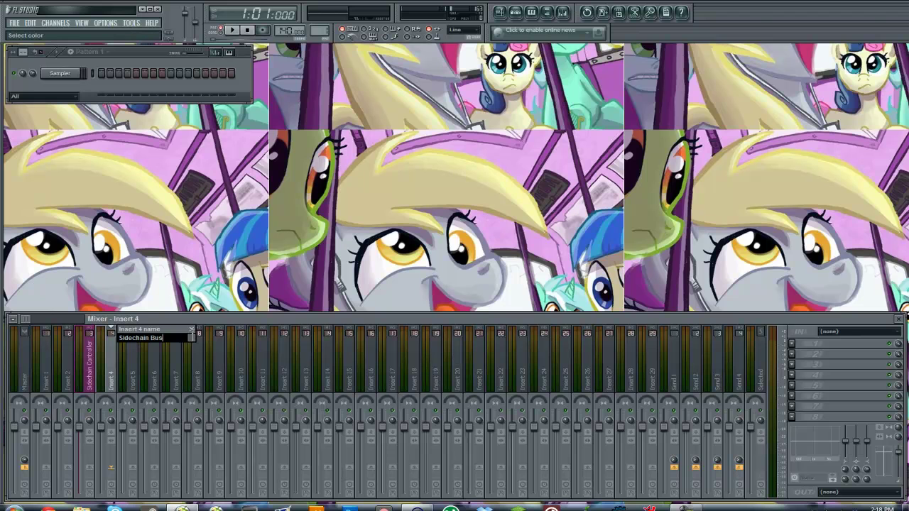
left_click(193, 338)
left_click(189, 361)
key("Return")
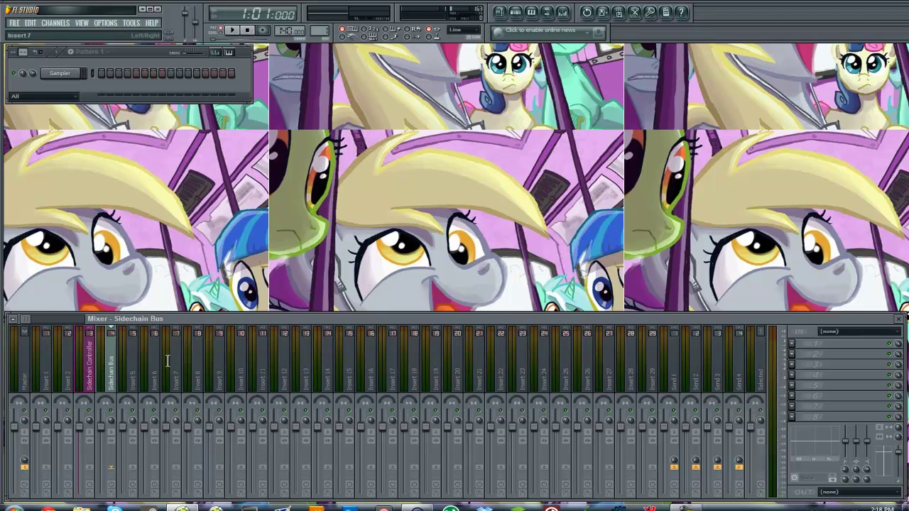
left_click(90, 353)
left_click(124, 350)
left_click(83, 361)
left_click(110, 363)
left_click(91, 372)
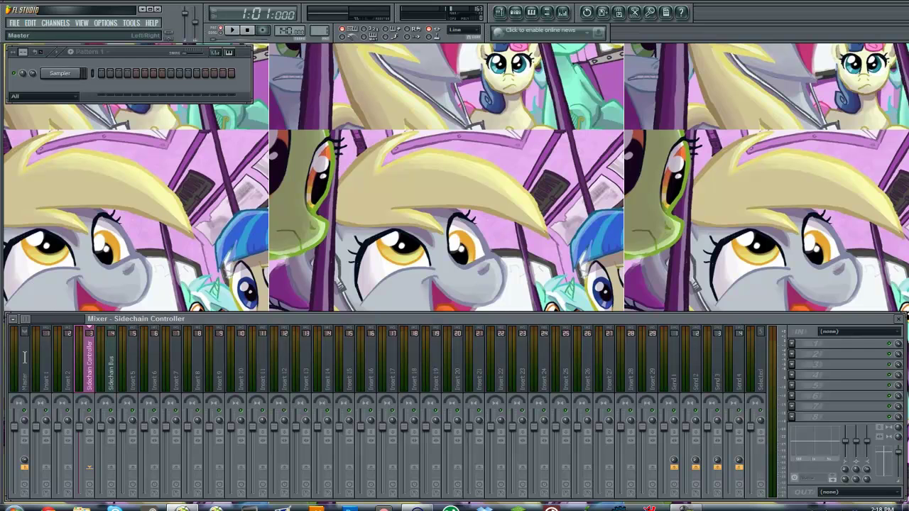
Audition samples in the Kick Drums folder and load DMS_ElectroHouse2_BD_013 onto the Sampler channel.
scroll(17, 275, "up", 1)
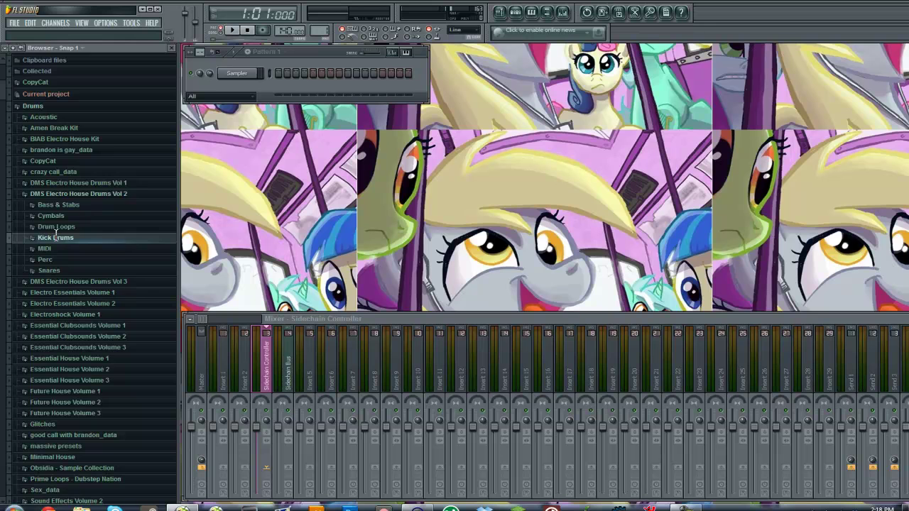
left_click(55, 237)
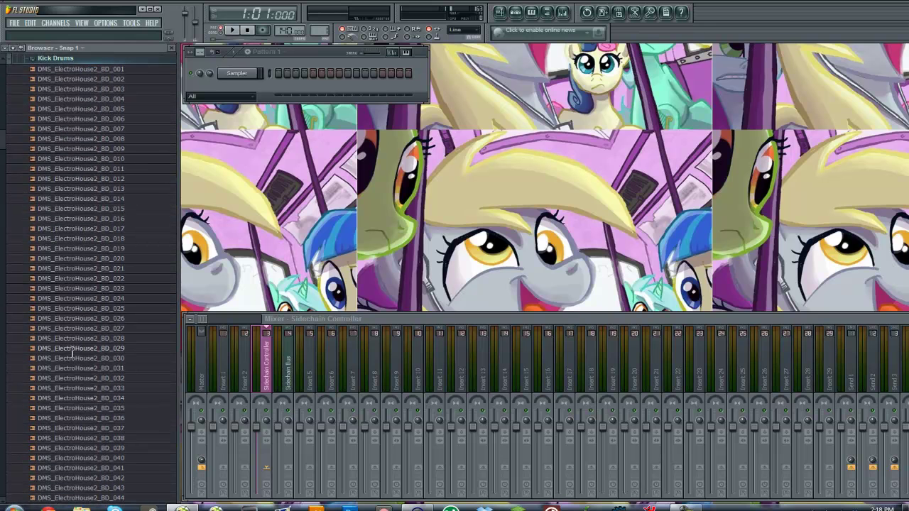
left_click(80, 329)
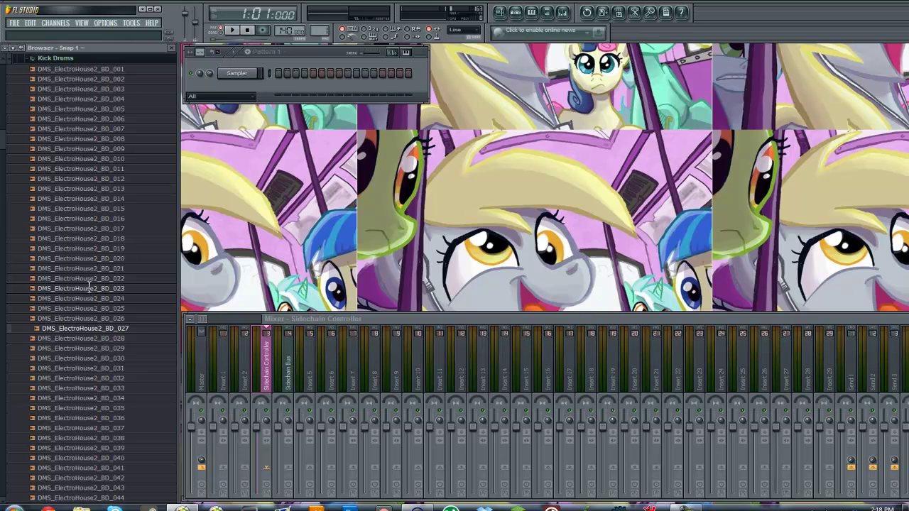
left_click(89, 307)
left_click(75, 319)
left_click_drag(76, 319, 65, 273)
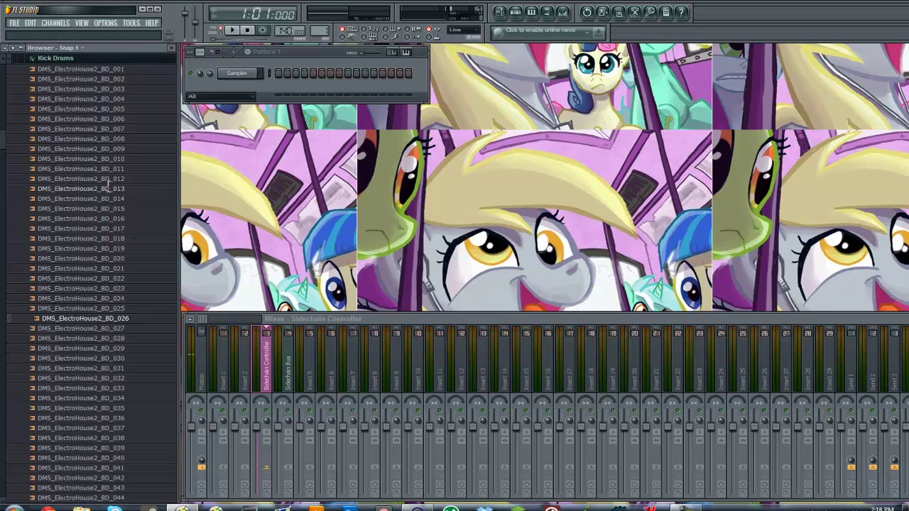
left_click(103, 149)
left_click(99, 158)
left_click(94, 189)
left_click_drag(94, 189, 56, 73)
Rename the kick sample's channel to "Sidechain Controller".
left_click(55, 74, "shift")
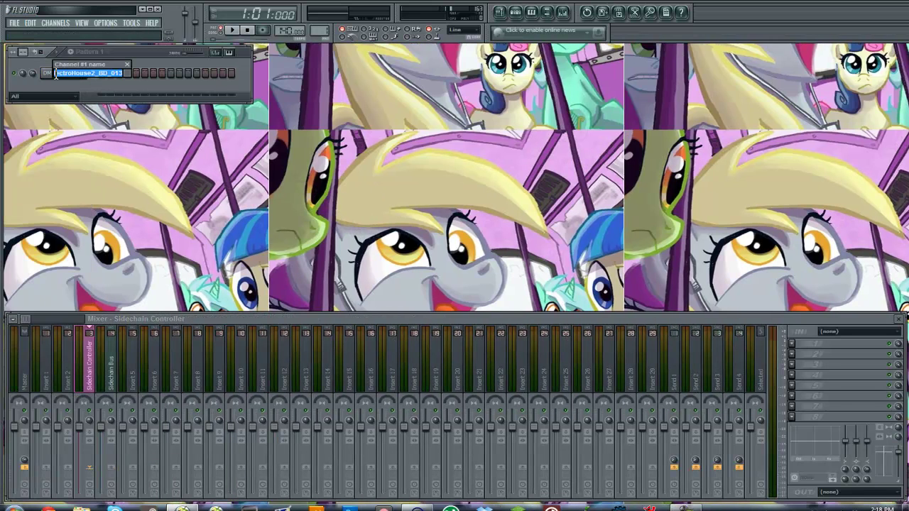
type("K")
type("idechain Controller")
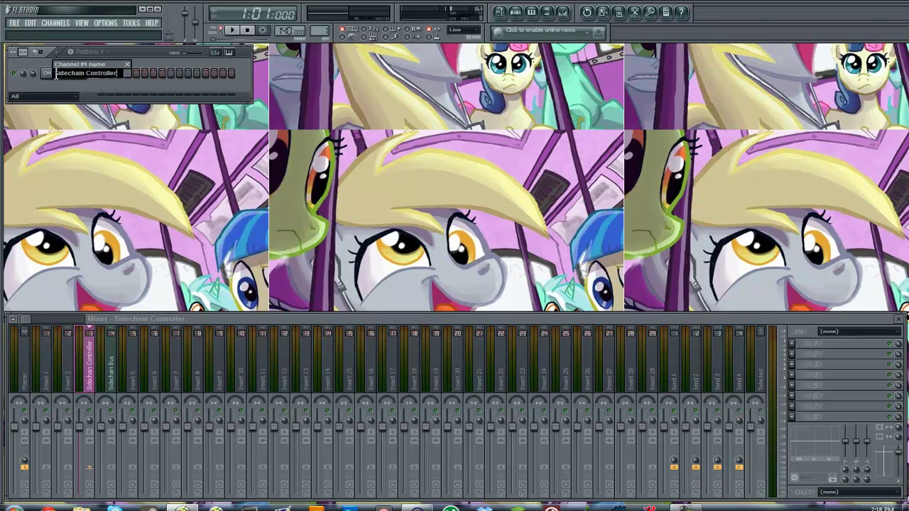
key("Return")
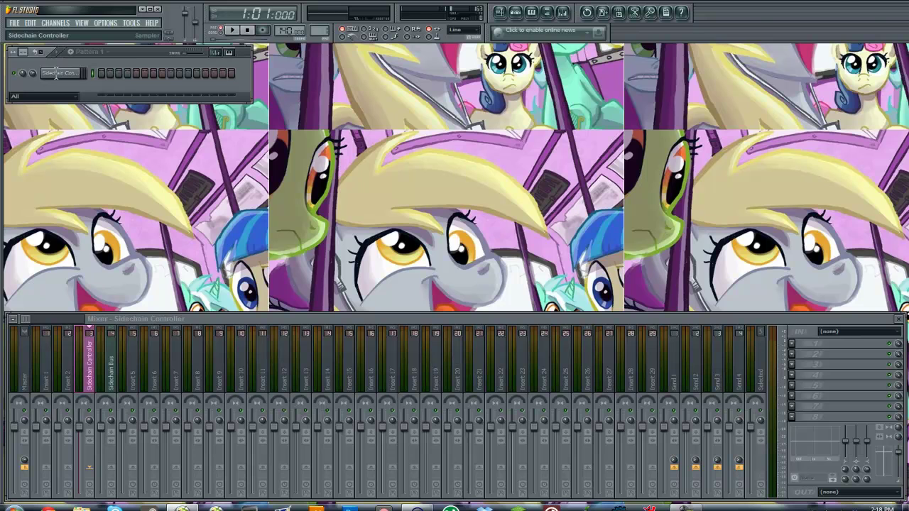
Fill every fourth step of the Sidechain Controller channel in Pattern 1 and play the beat briefly.
left_click(79, 373)
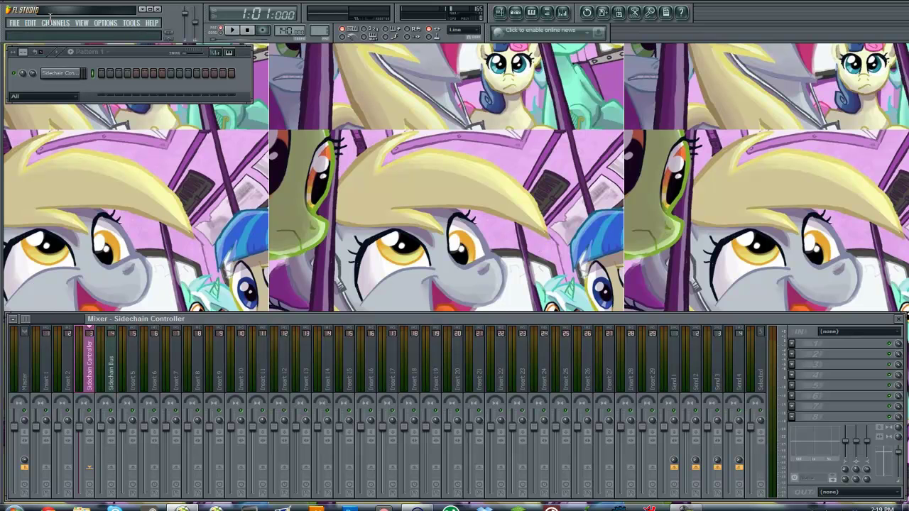
right_click(57, 65)
left_click(110, 153)
key("space")
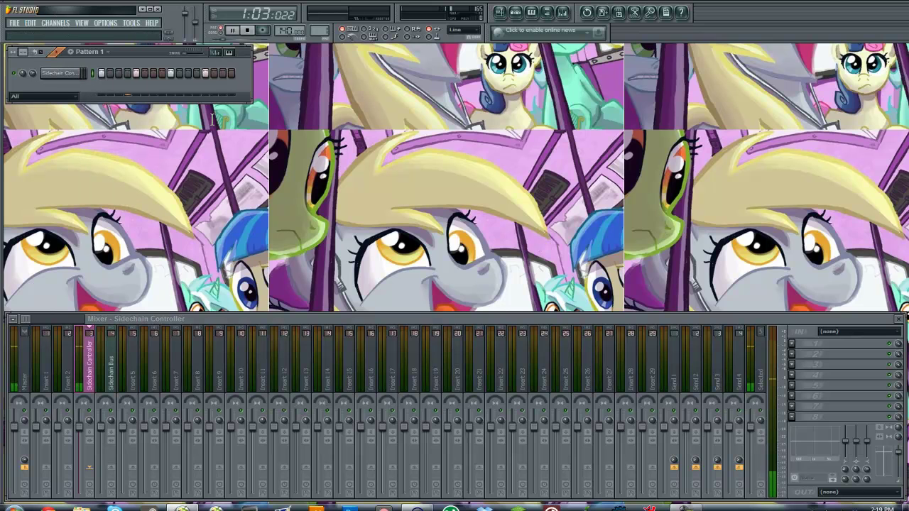
key("space")
Add Fruity Parametric EQ 2 to the Sidechain Controller track and make band 1 a Steep 8 high pass with about 54% bandwidth.
left_click(807, 343)
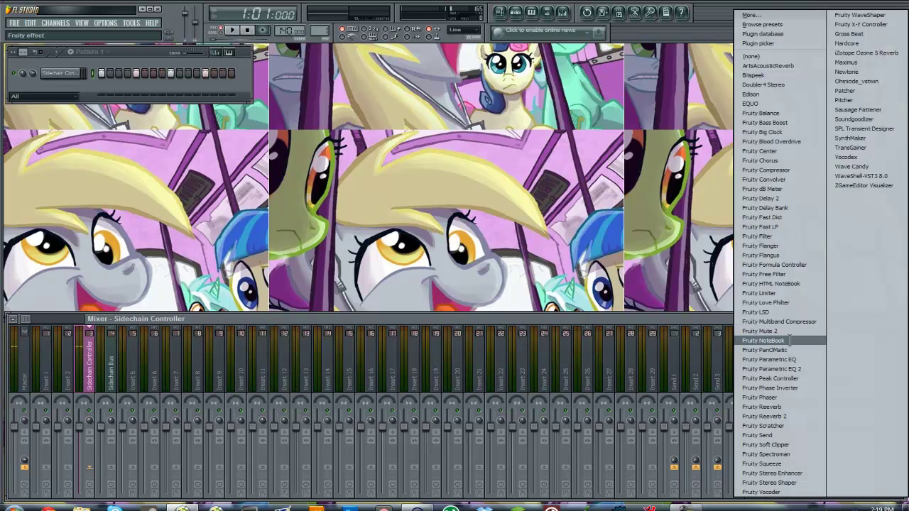
left_click(799, 370)
scroll(271, 144, "down", 2)
scroll(271, 144, "up", 3)
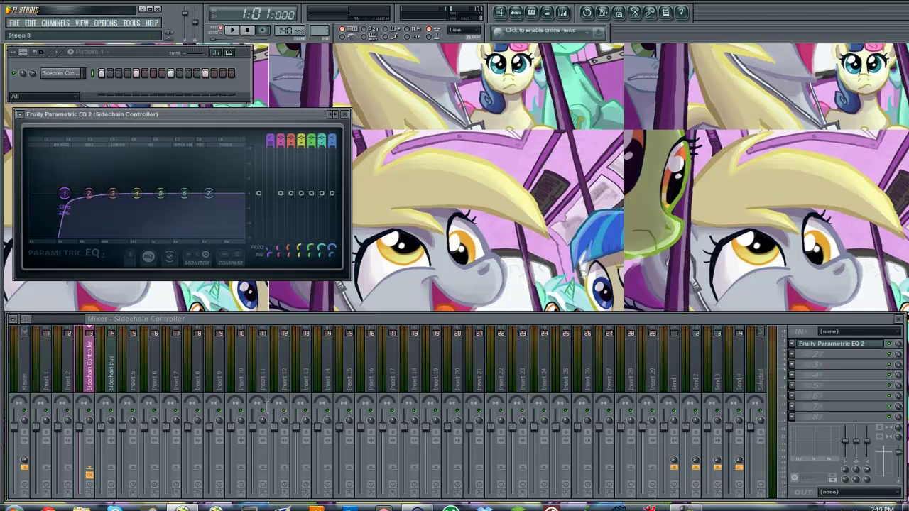
scroll(269, 259, "down", 4)
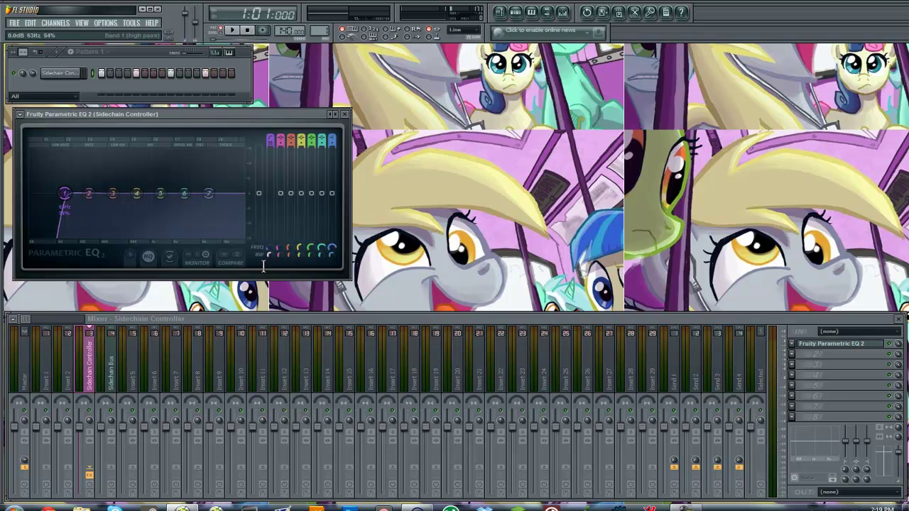
Raise the EQ's high-pass frequency to about band 2's position and boost band 6 slightly, checking the kick in playback.
left_click_drag(270, 249, 277, 223)
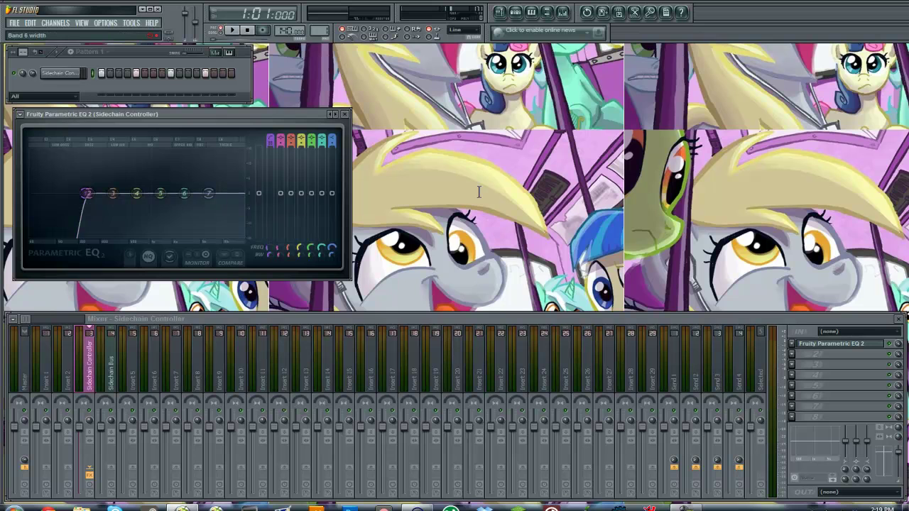
key("space")
key("space")
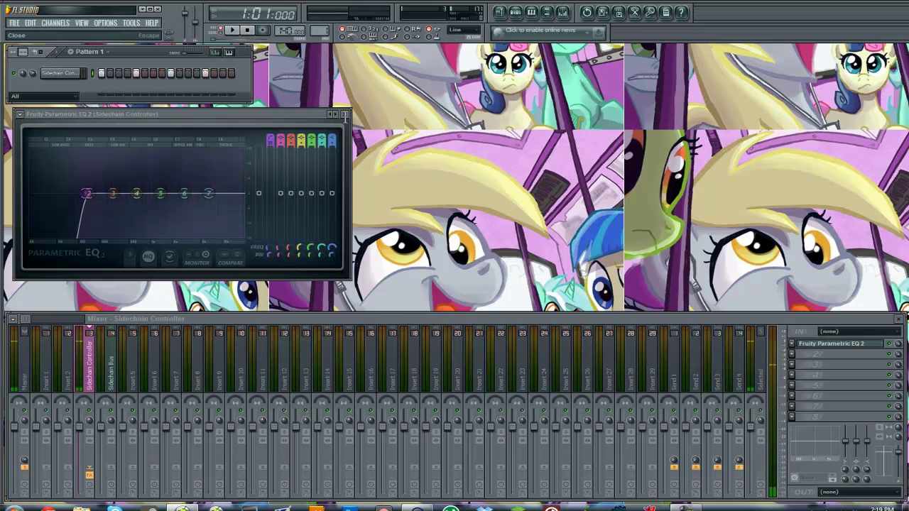
left_click_drag(184, 193, 182, 187)
key("space")
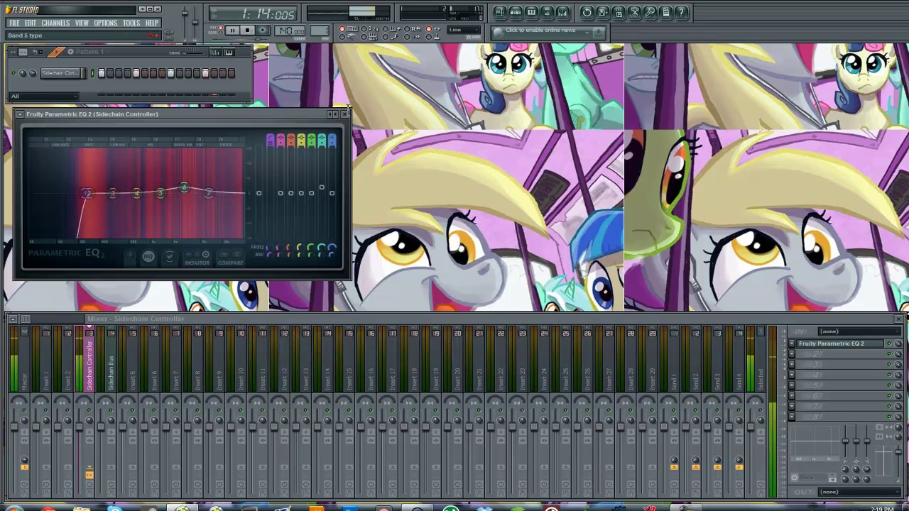
key("space")
left_click(344, 114)
Add SPL Transient Designer in slot 2 of the Sidechain Controller track, set attack to about +8.4 dB and adjust the sustain during playback.
left_click(816, 398)
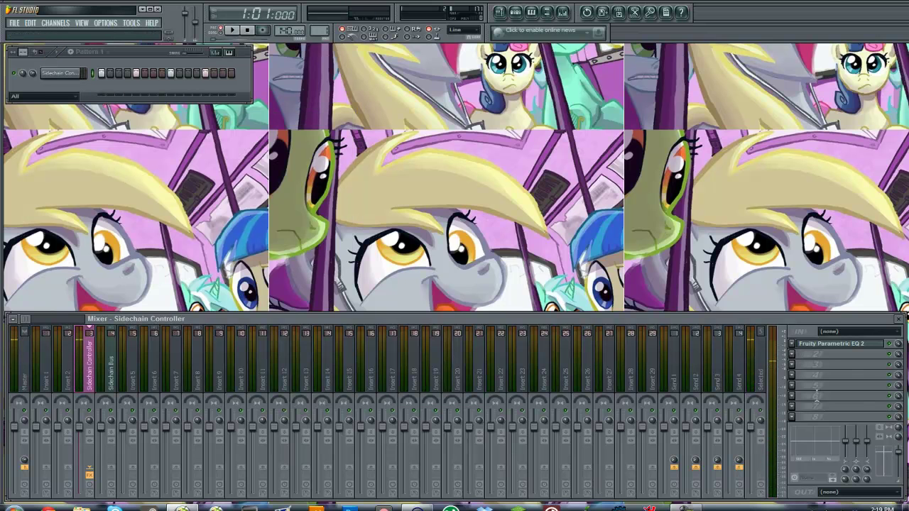
left_click(795, 354)
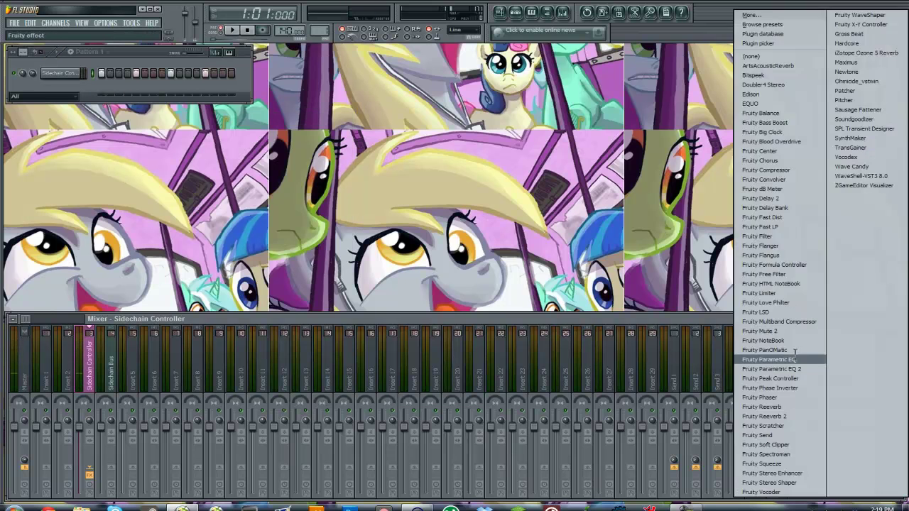
left_click(866, 130)
left_click_drag(87, 202, 86, 186)
key("space")
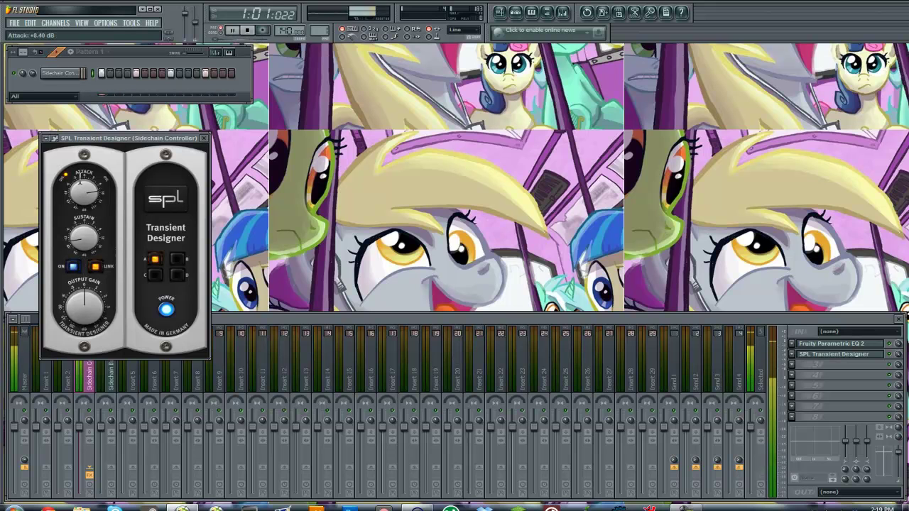
left_click_drag(78, 241, 78, 230)
key("space")
left_click(203, 137)
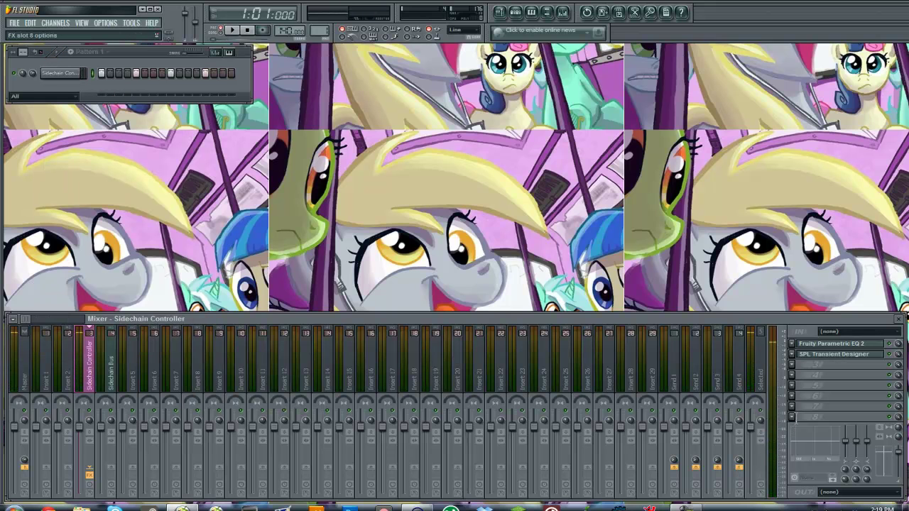
Add Fruity Limiter in slot 7 of the Sidechain Controller track and raise its gain slightly while the pattern plays.
left_click(792, 404)
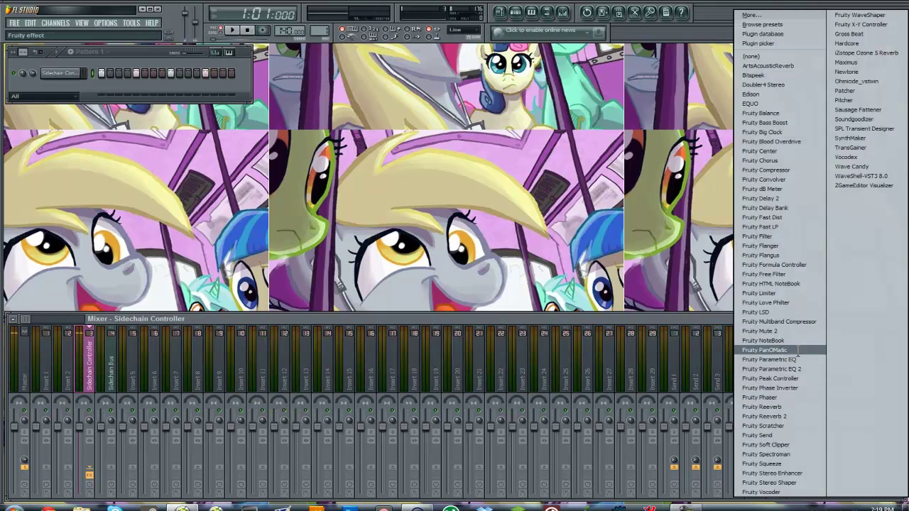
left_click(774, 291)
key("space")
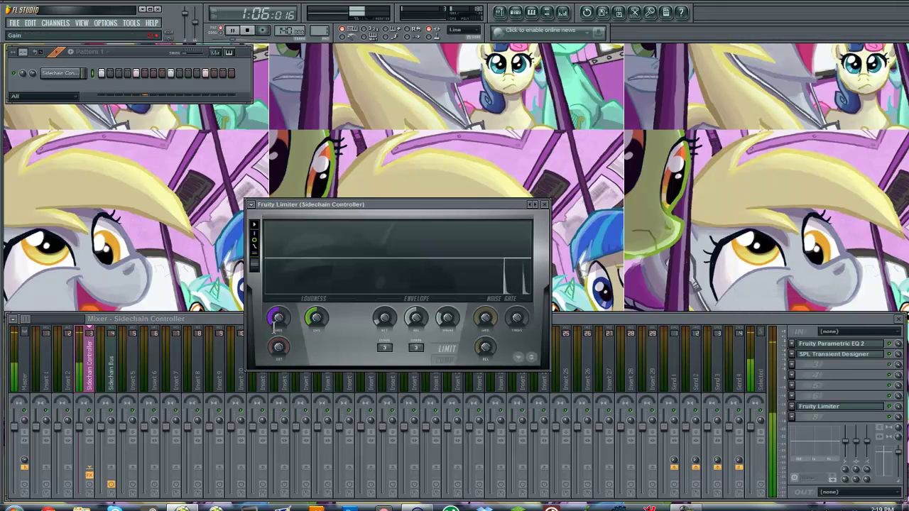
left_click_drag(276, 320, 276, 313)
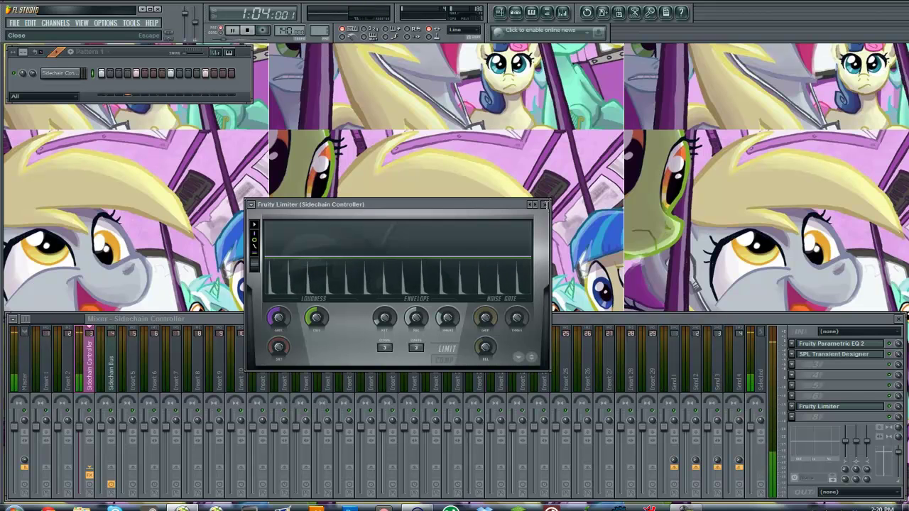
left_click(544, 203)
key("space")
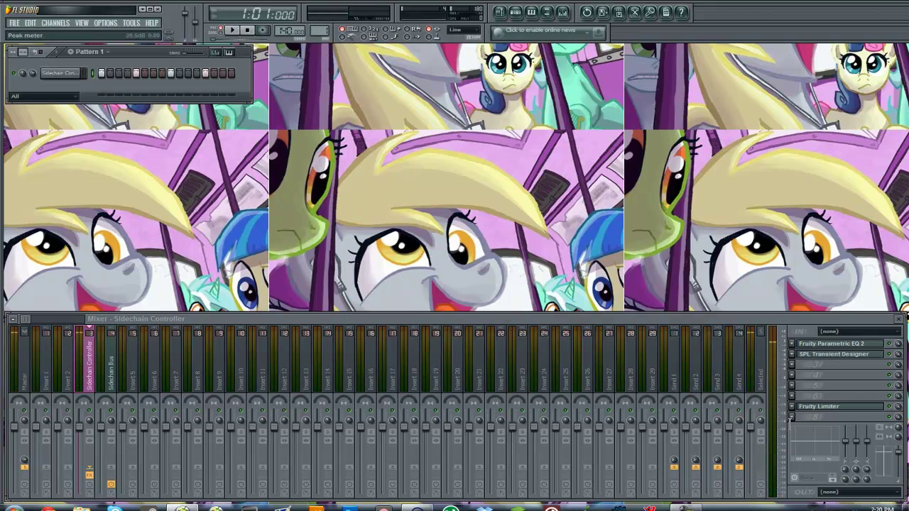
Add Fruity Peak Controller in slot 8 of the Sidechain Controller track, turn off its output mute and adjust the peak base level.
left_click(792, 419)
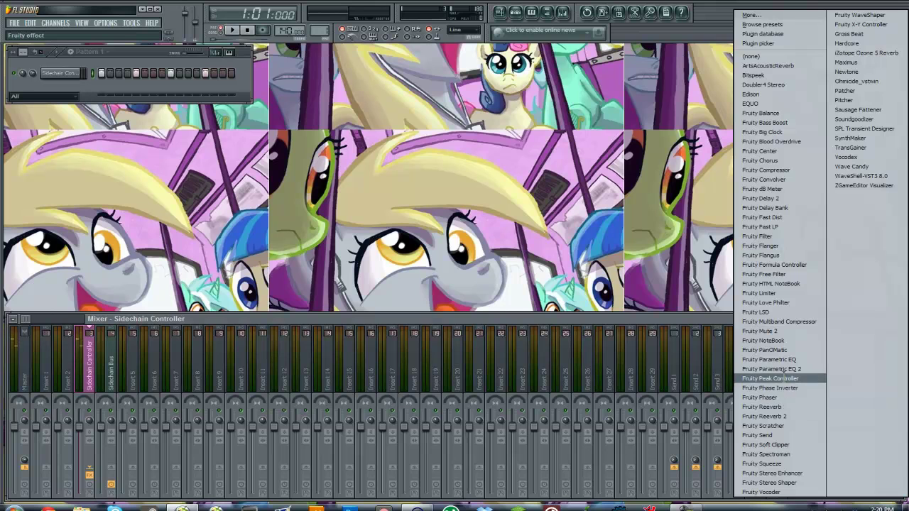
left_click(774, 378)
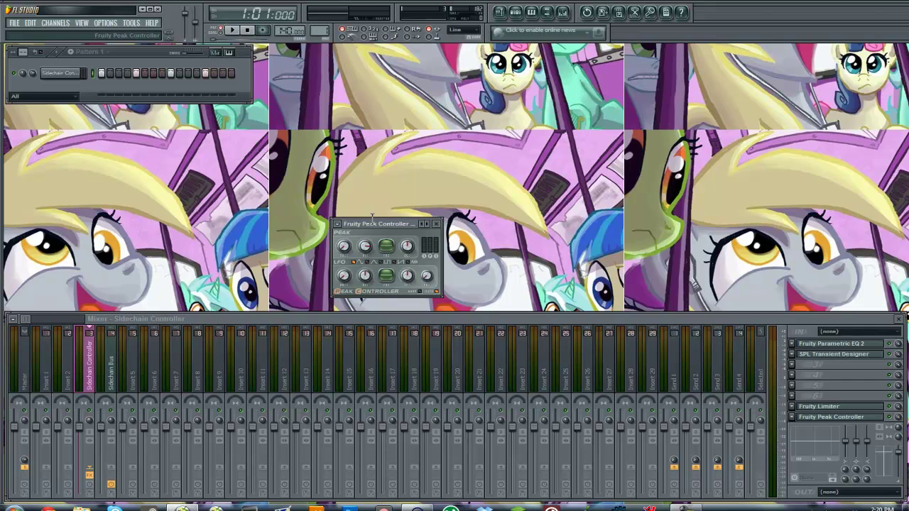
left_click_drag(376, 224, 376, 229)
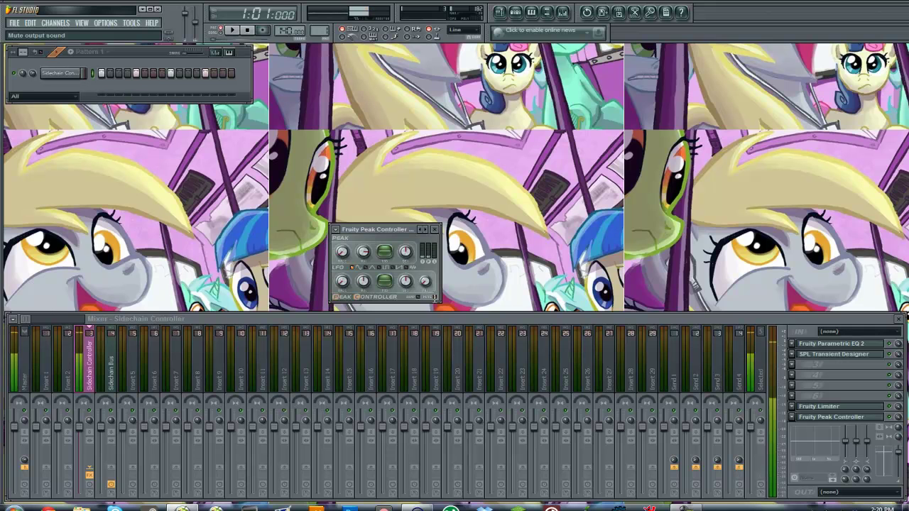
left_click_drag(341, 251, 342, 243)
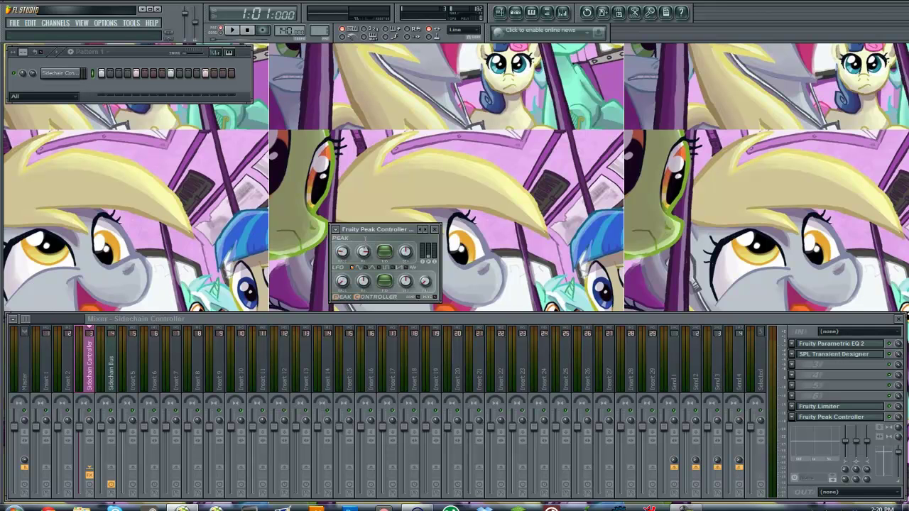
key("space")
key("space")
left_click(434, 230)
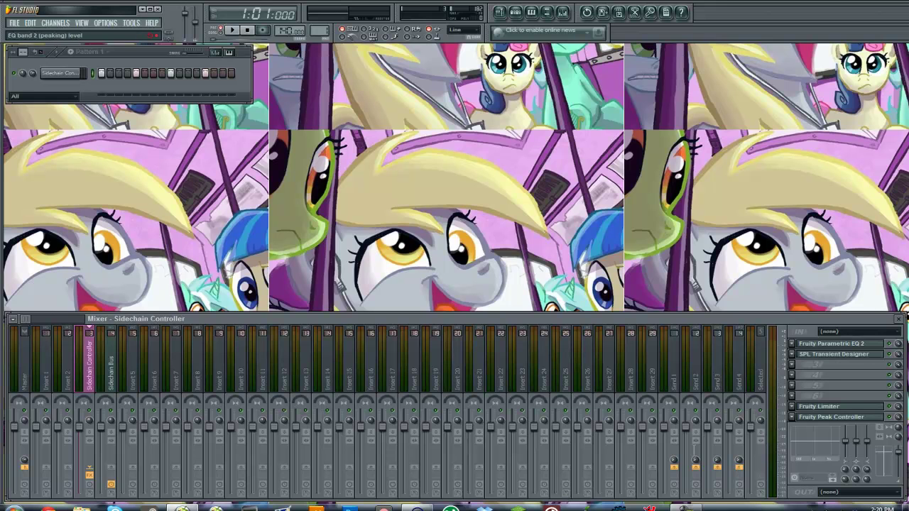
Turn the Fruity Peak Controller's output mute back on, compare the playback, and close the plugin.
left_click(362, 199)
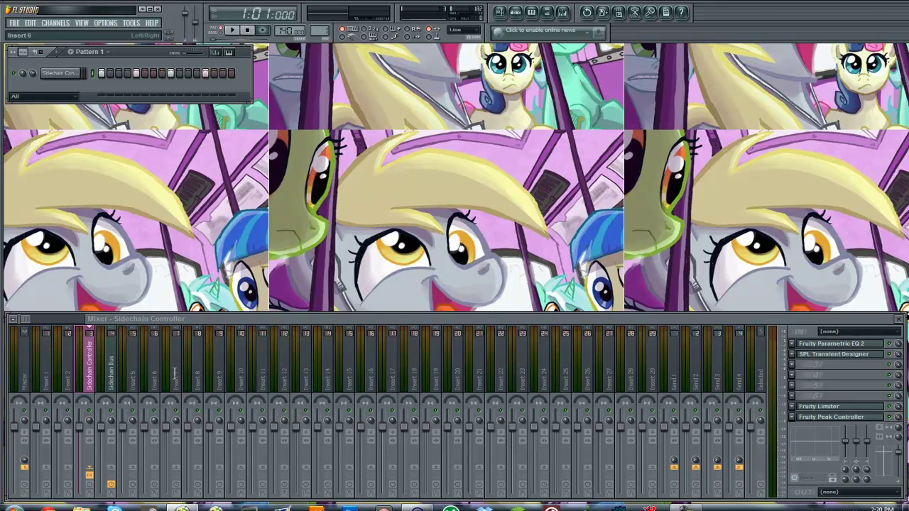
left_click(842, 417)
key("space")
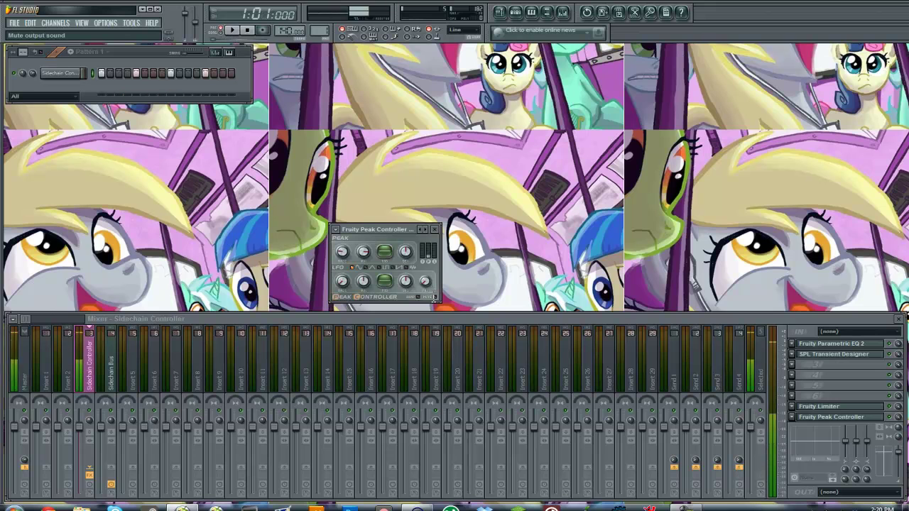
key("space")
key("space")
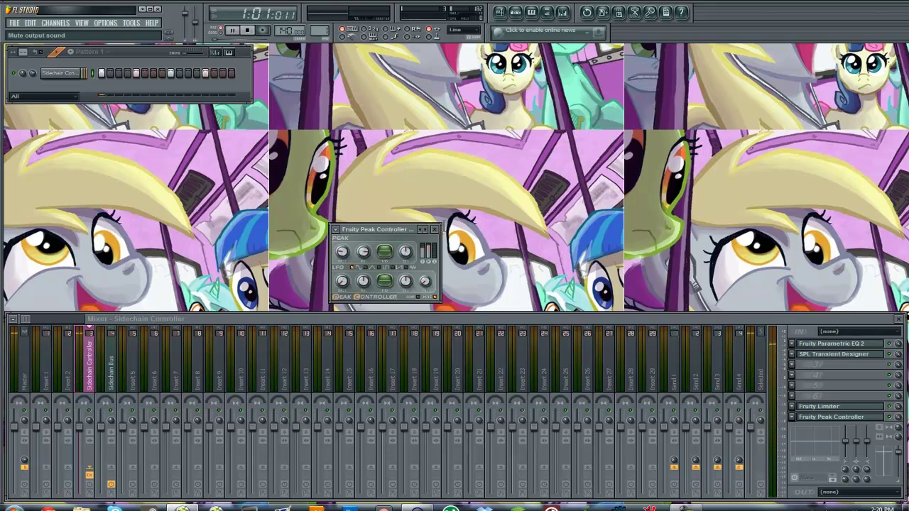
left_click(435, 229)
key("space")
Link the Sidechain Bus volume fader to the internal controller Peak ctrl (Sidechain Controller) - Peak.
left_click(117, 373)
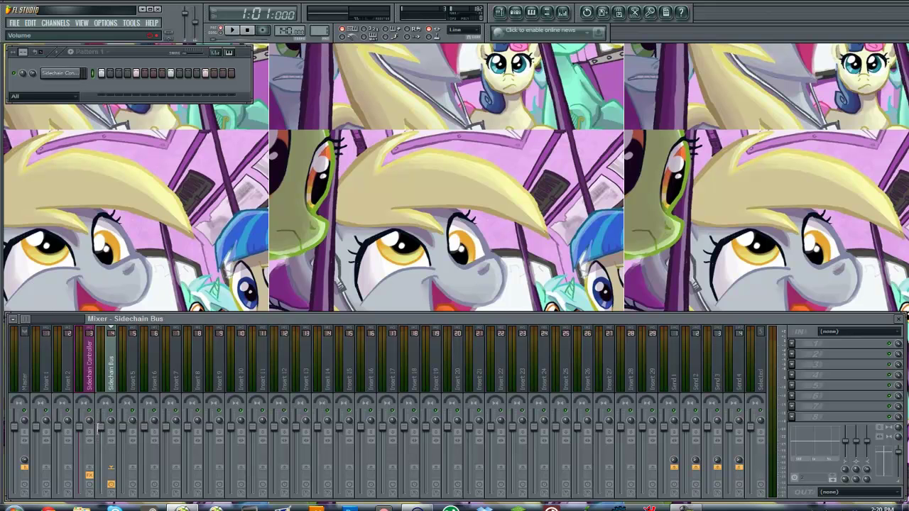
right_click(100, 427)
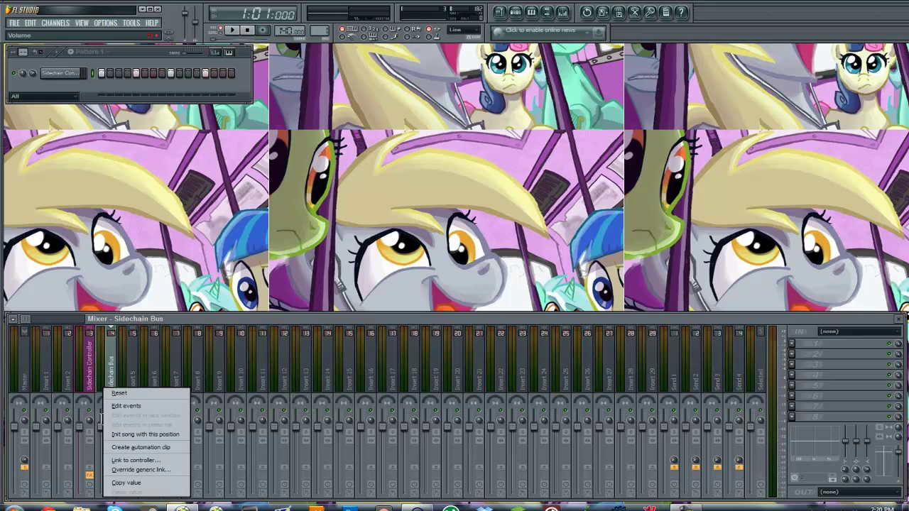
left_click(98, 373)
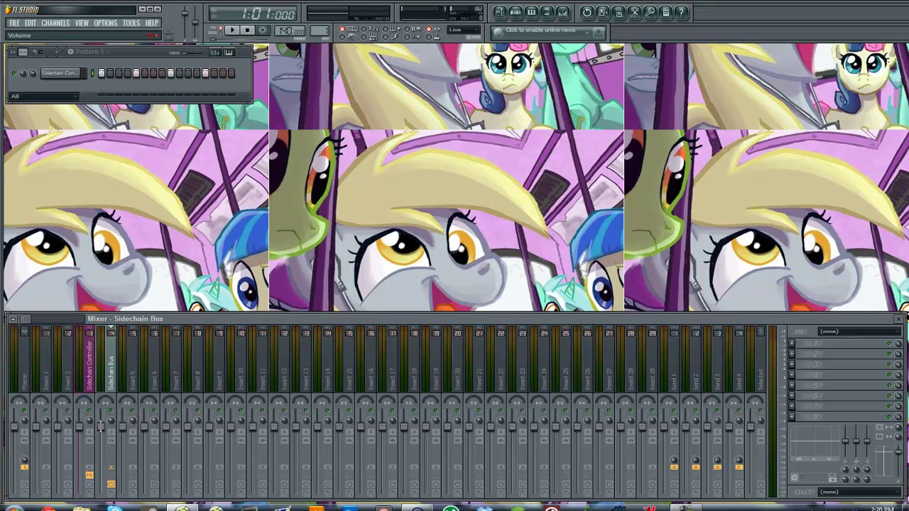
right_click(101, 426)
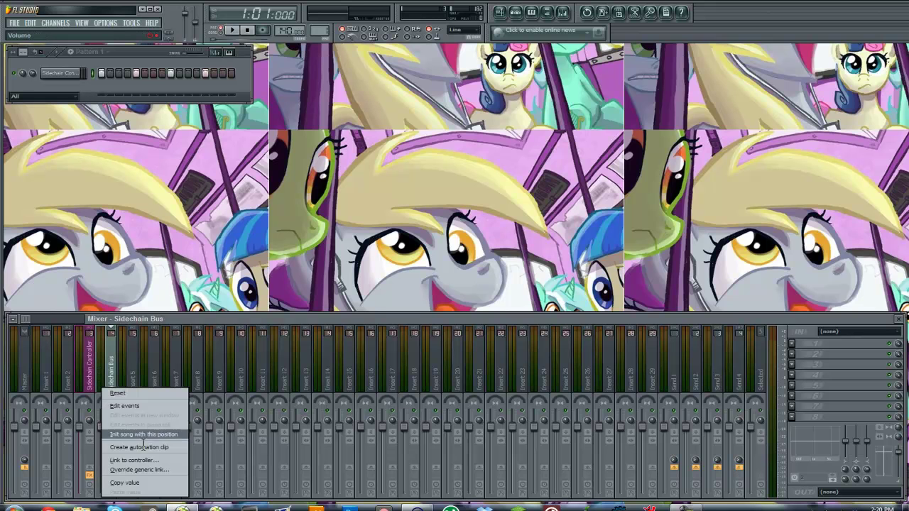
left_click(181, 460)
left_click(416, 262)
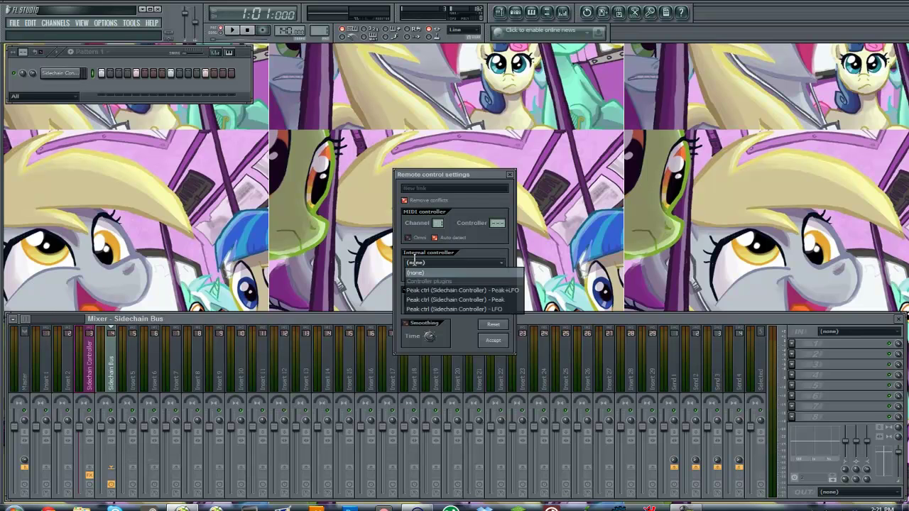
left_click(431, 301)
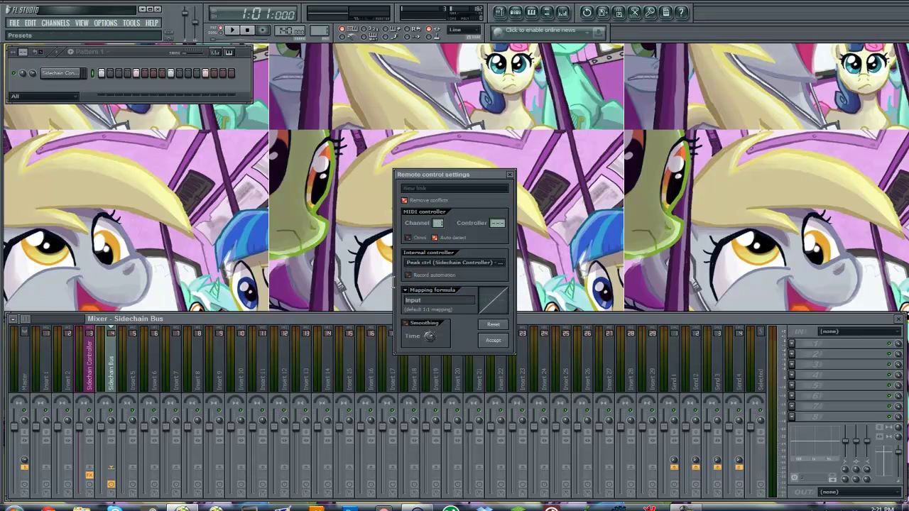
Set the volume link's mapping formula to Inverted and accept the remote control settings.
left_click(405, 290)
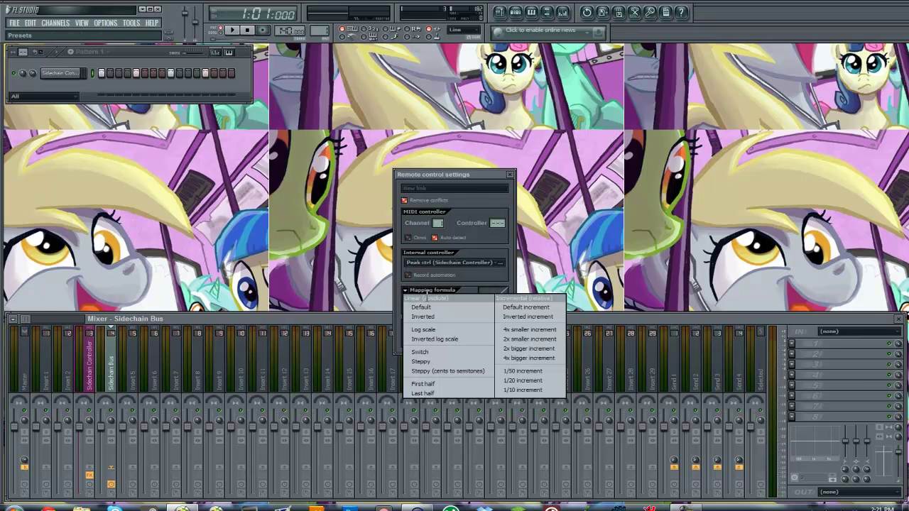
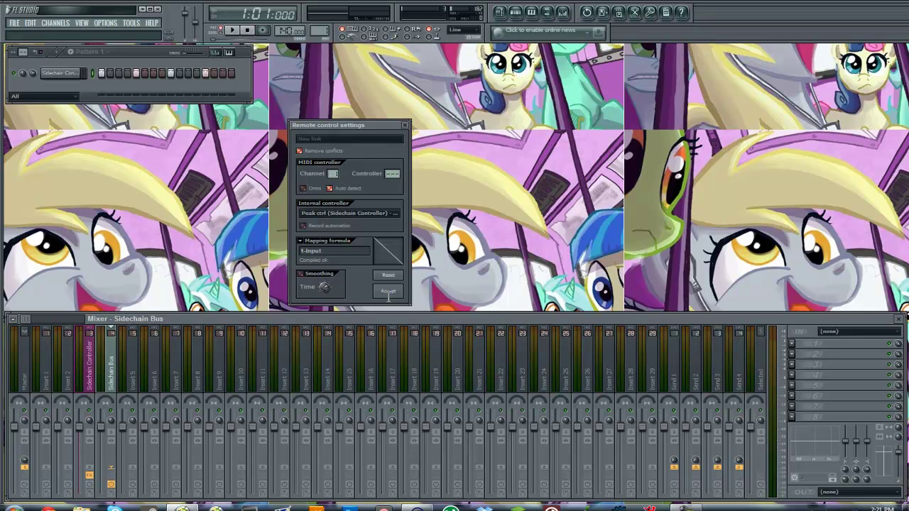
mouse_move(358, 131)
left_mouse_down()
mouse_move(311, 177)
mouse_move(345, 163)
mouse_move(353, 125)
left_mouse_up()
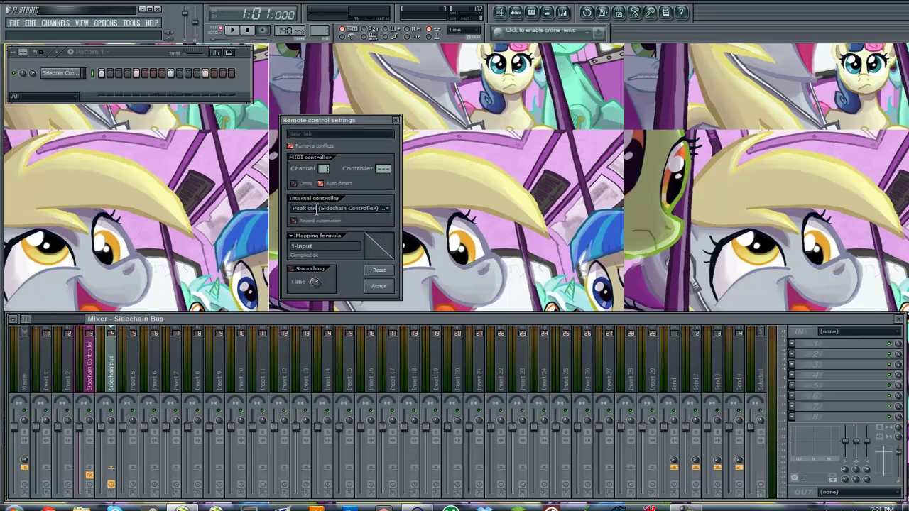
left_click(290, 235)
left_click(309, 262)
left_click(290, 236)
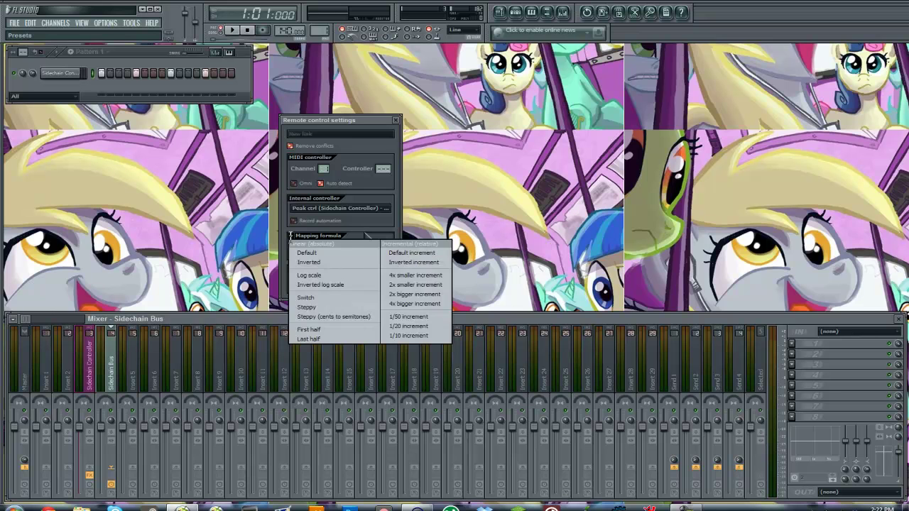
left_click(290, 236)
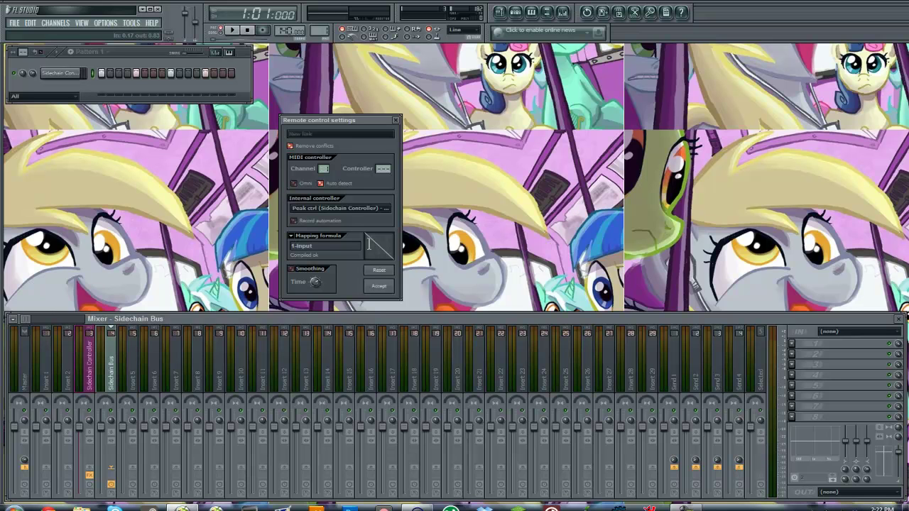
left_click(292, 236)
left_click(307, 264)
left_click(378, 285)
Play the pattern to check how the Sidechain Bus volume fader responds to the peak controller.
key("space")
left_click_drag(101, 428, 101, 476)
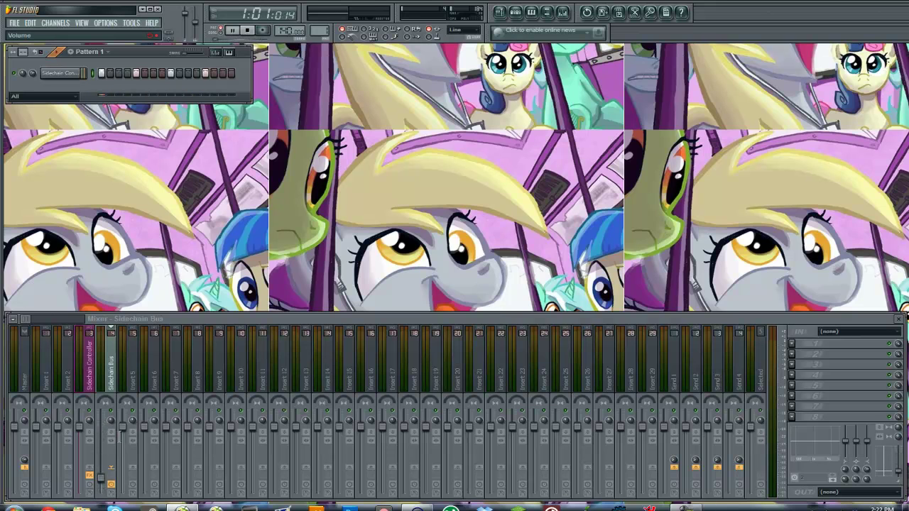
key("space")
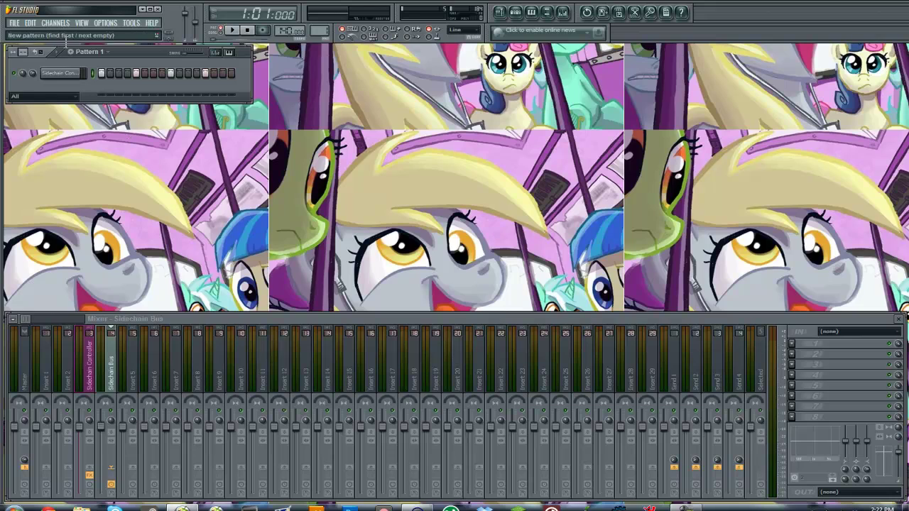
Audition samples in the Kick Drums folder and add DMS_ElectroHouse2_BD_001 as a new channel below the Sidechain Controller channel.
key("alt+F8")
left_click(122, 160)
left_click(116, 169)
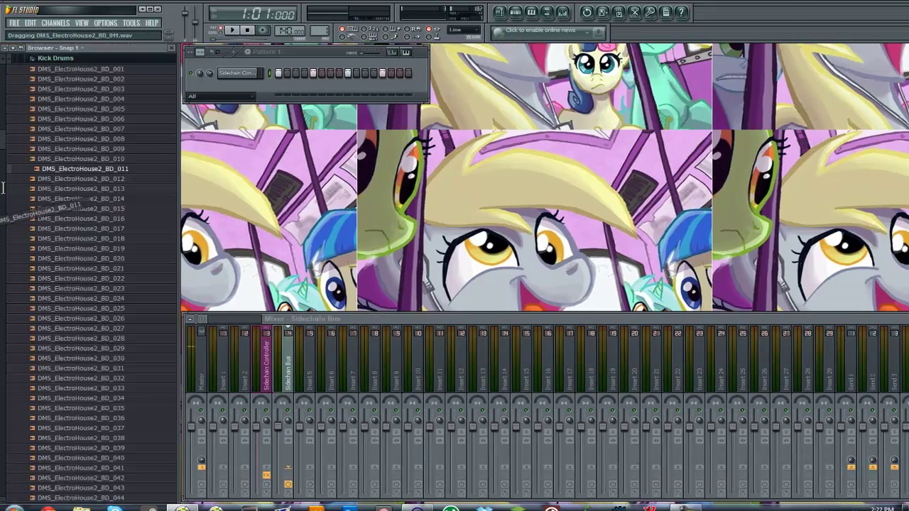
left_click(57, 103)
left_click(60, 90)
left_click(67, 80)
left_click(65, 70)
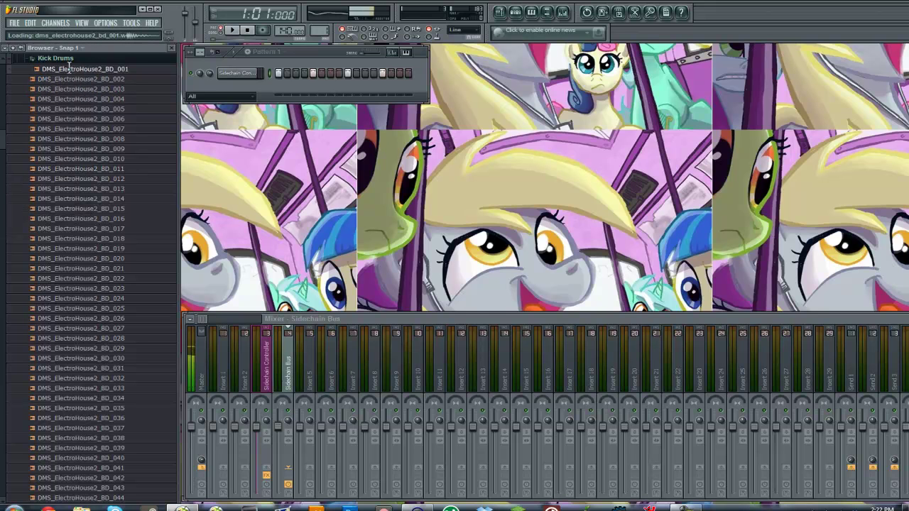
left_click_drag(65, 69, 59, 90)
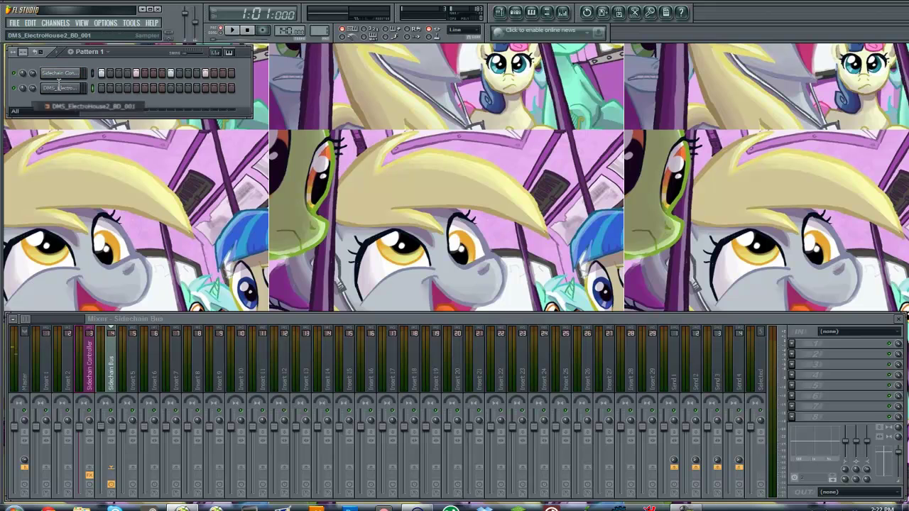
Rename the new sample channel Kick, place hits on every fourth step, and link it to mixer insert 1.
right_click(60, 89)
left_click(100, 101)
type("Kick")
key("Return")
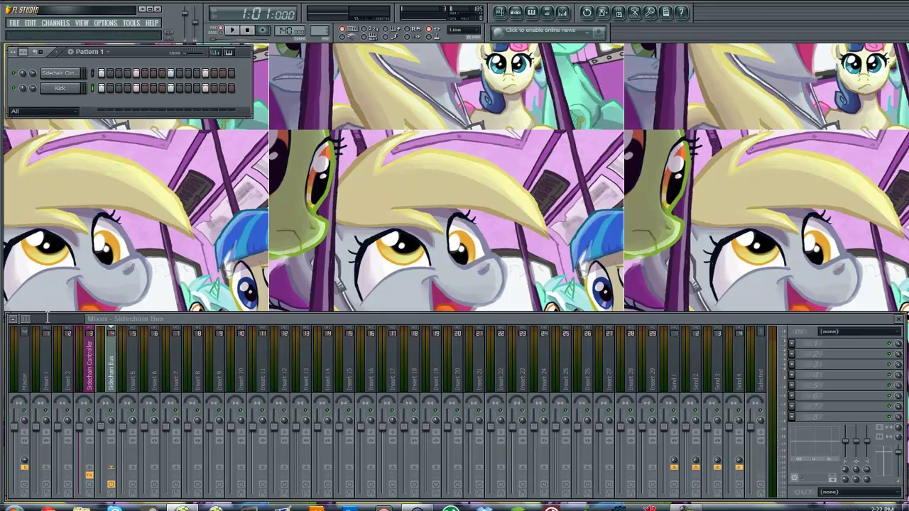
left_click(45, 355)
key("ctrl+l")
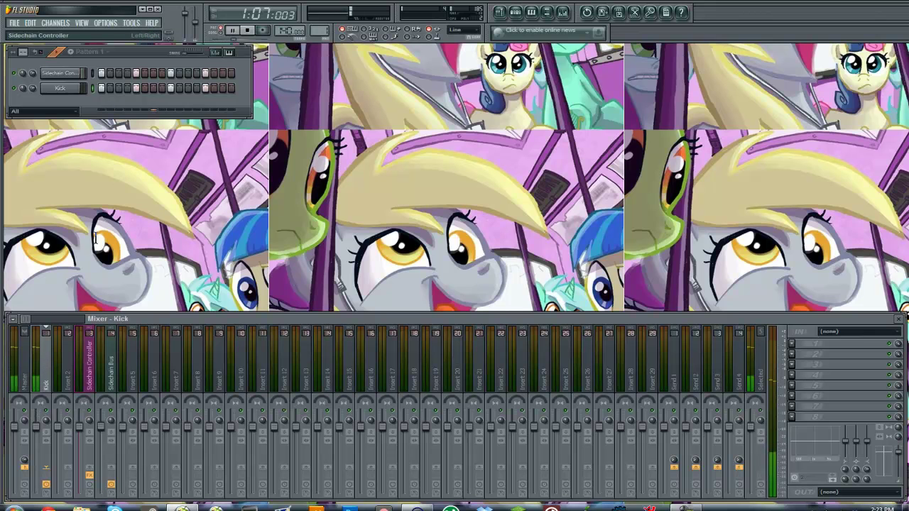
Add a 3x Osc channel, close its settings window, and rename the channel Synth.
left_click(57, 23)
mouse_move(64, 29)
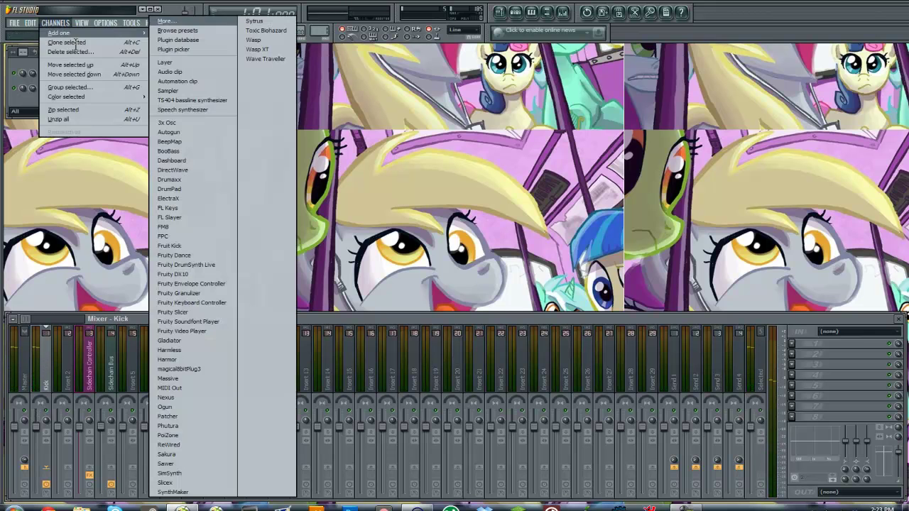
left_click(185, 132)
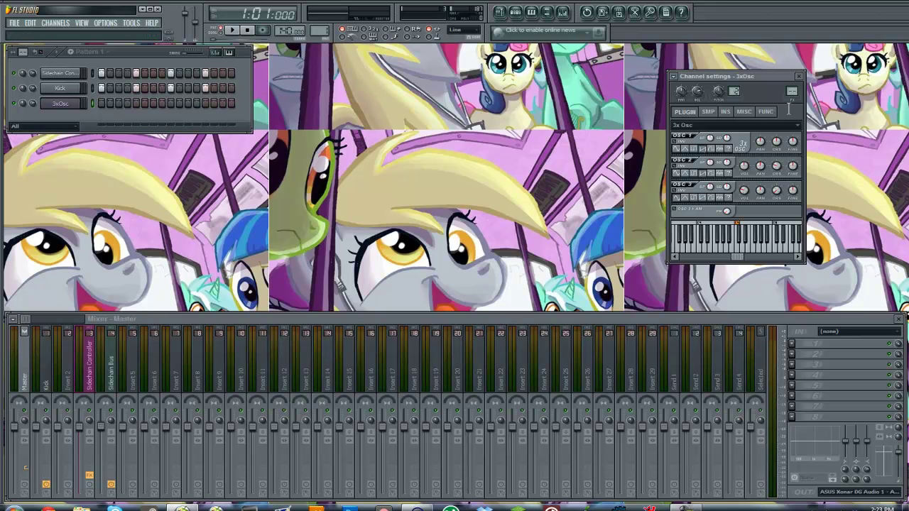
left_click(798, 76)
left_click(68, 104, "shift")
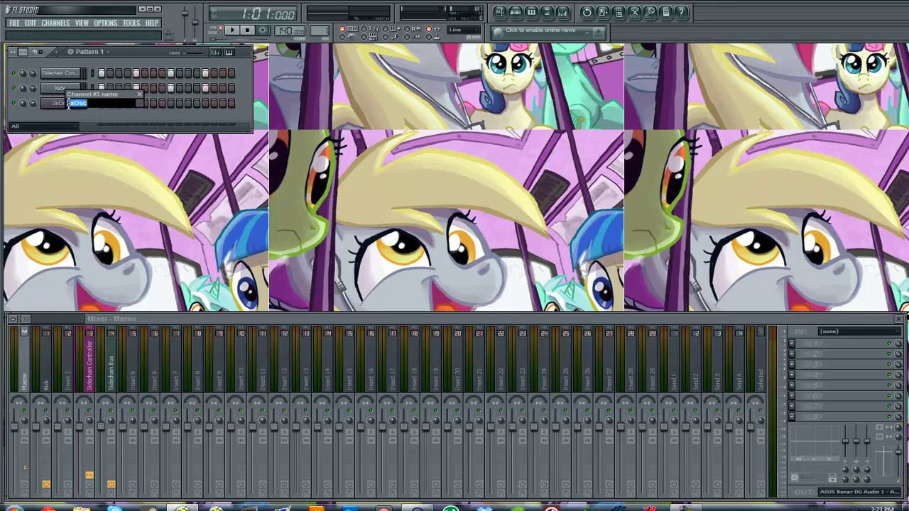
type("Synth")
key("Return")
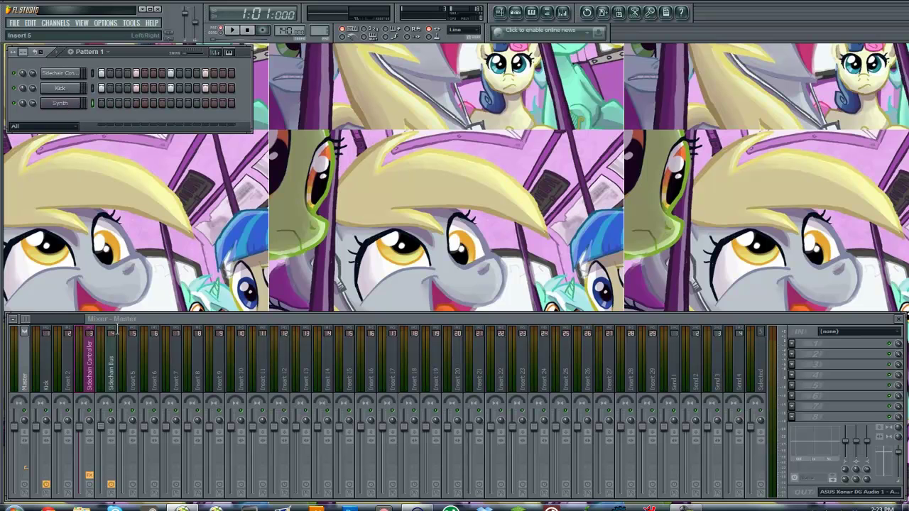
Link the Synth channel to mixer insert 2 and keep that track selected.
left_click(66, 371)
key("ctrl+l")
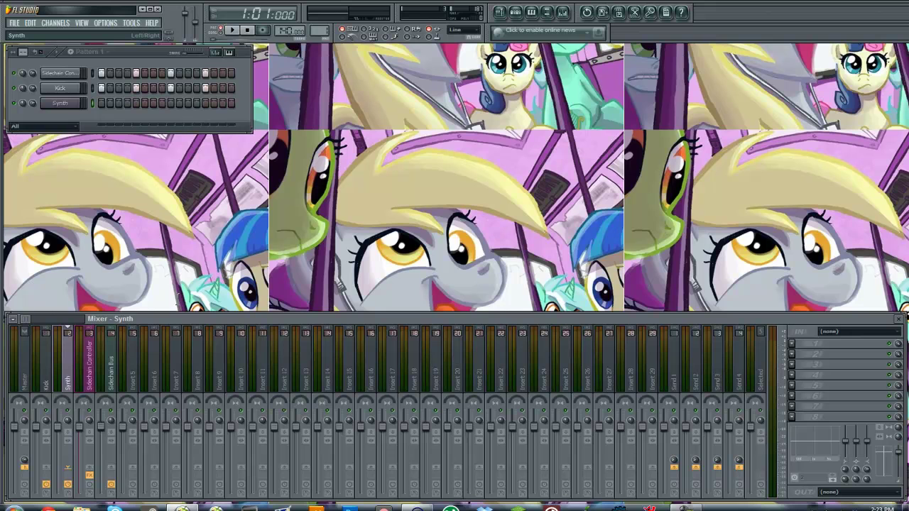
key("Left")
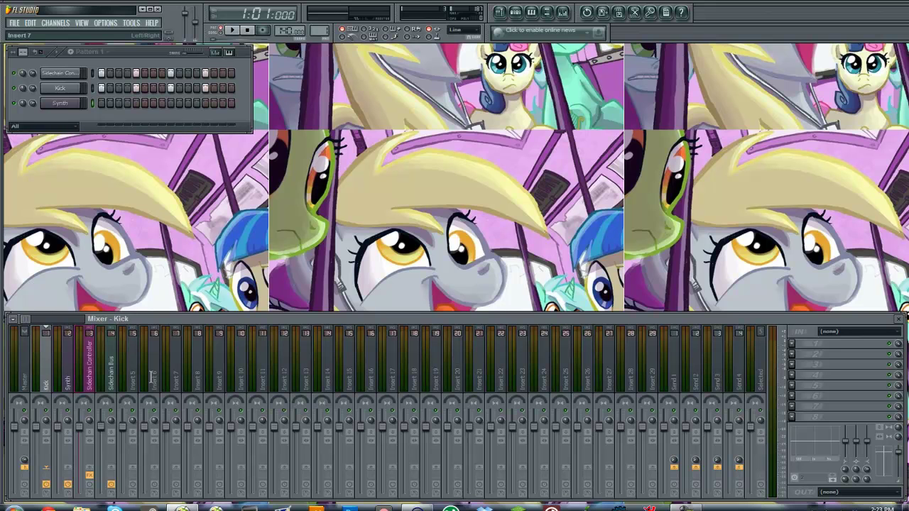
left_click(62, 365)
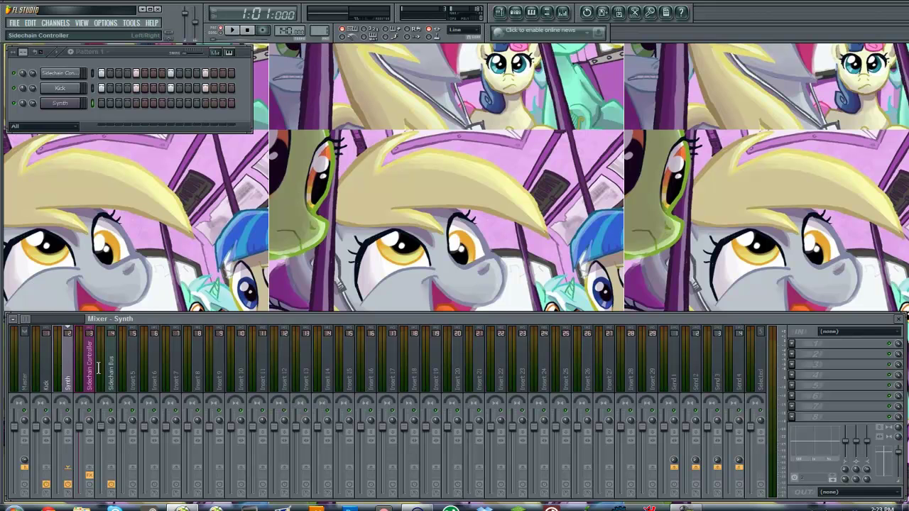
Write a one-bar chord of C5, D#5 and G5 in the Synth channel's piano roll and close it.
mouse_move(2, 66)
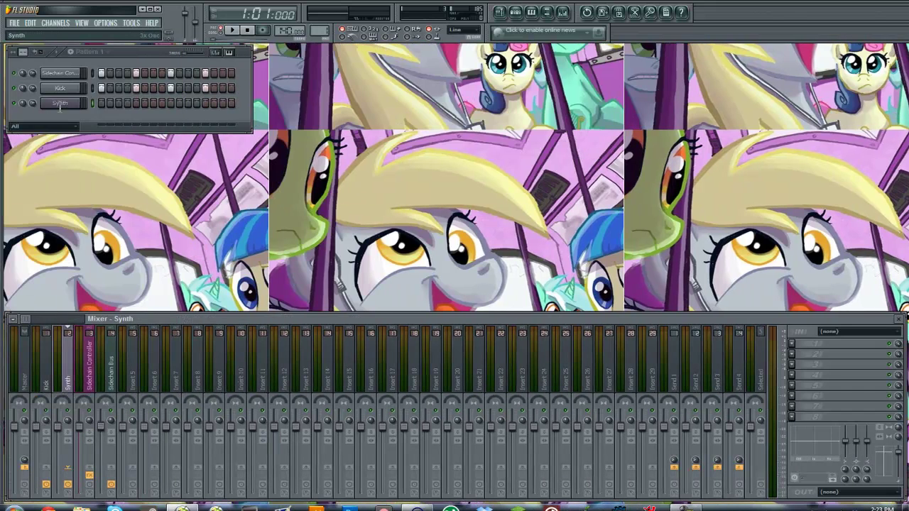
right_click(61, 105)
left_click(100, 104)
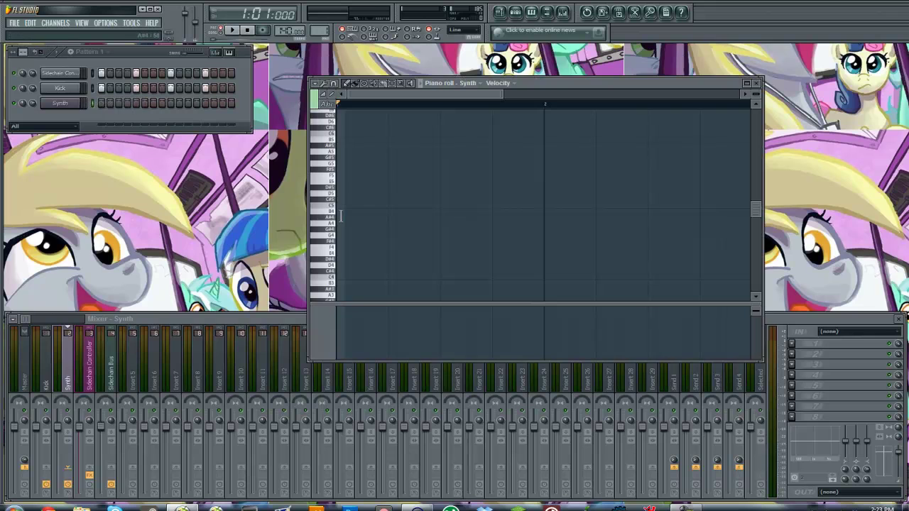
left_click(339, 206)
left_click(340, 187)
left_click(339, 164)
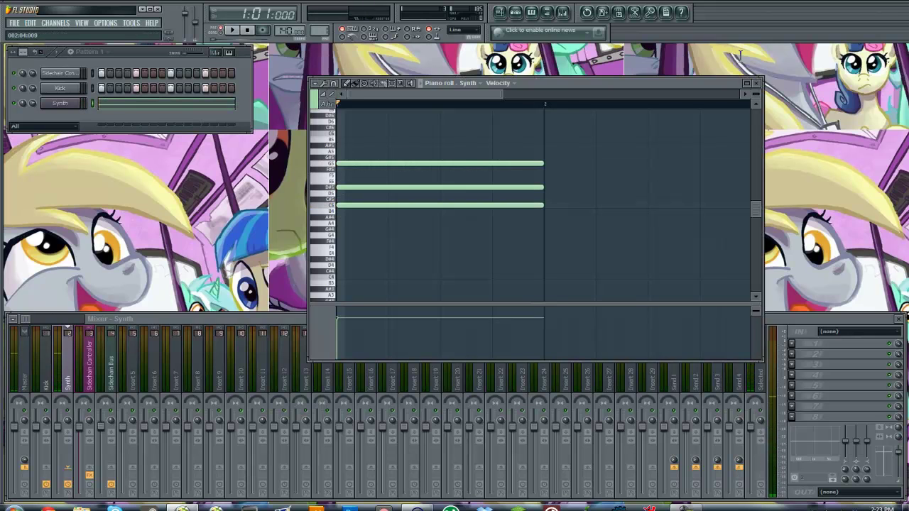
left_click(756, 83)
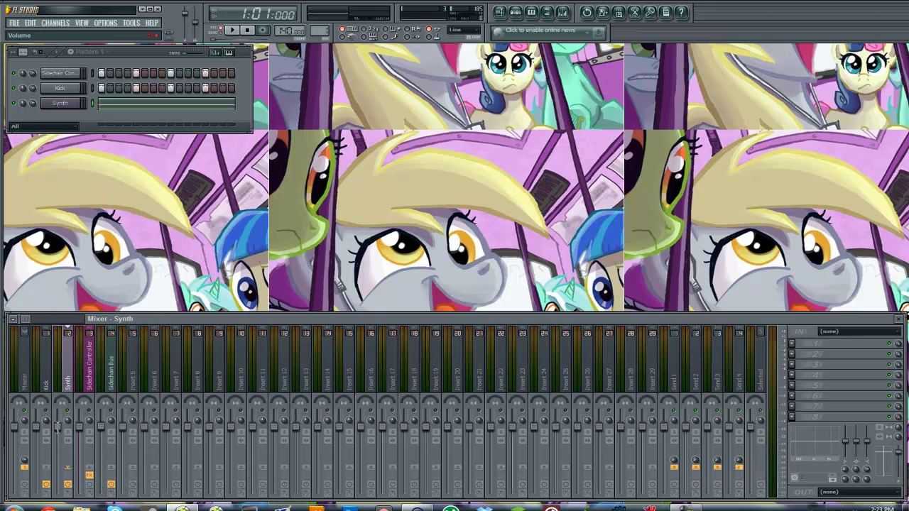
Lower the Synth mixer track's volume to about 76% (-5.8 dB) while the pattern plays.
key("space")
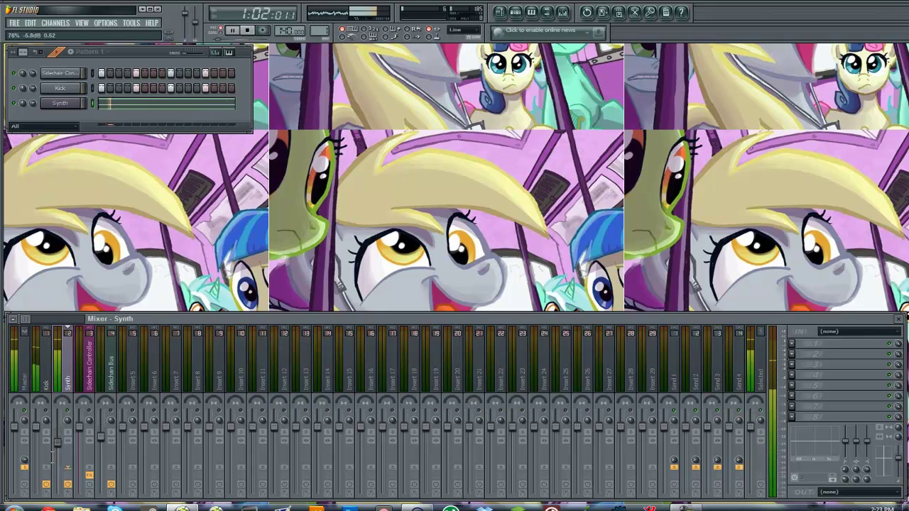
key("space")
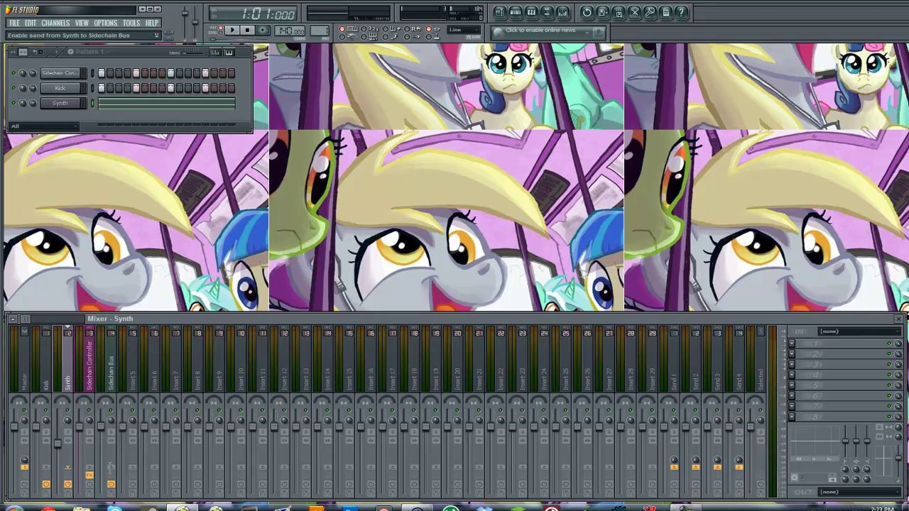
Route the Synth mixer track only to the Sidechain Bus.
right_click(110, 469)
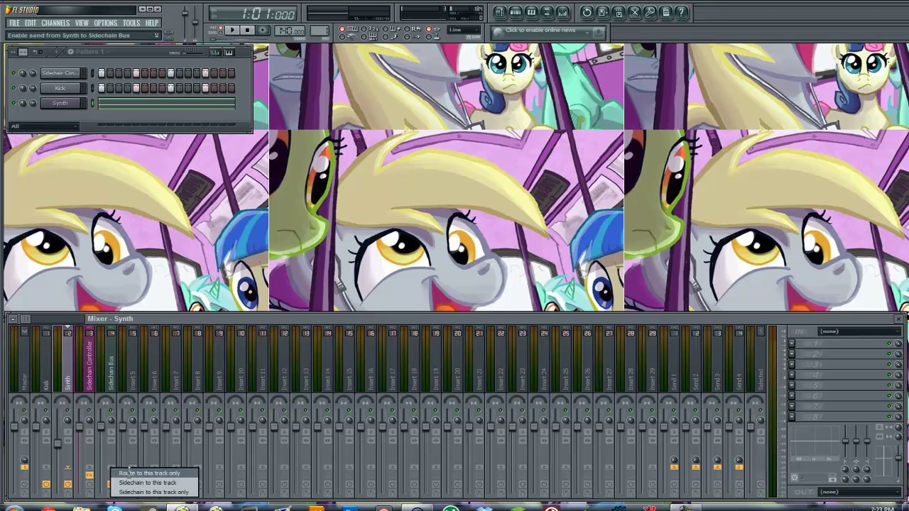
left_click(131, 473)
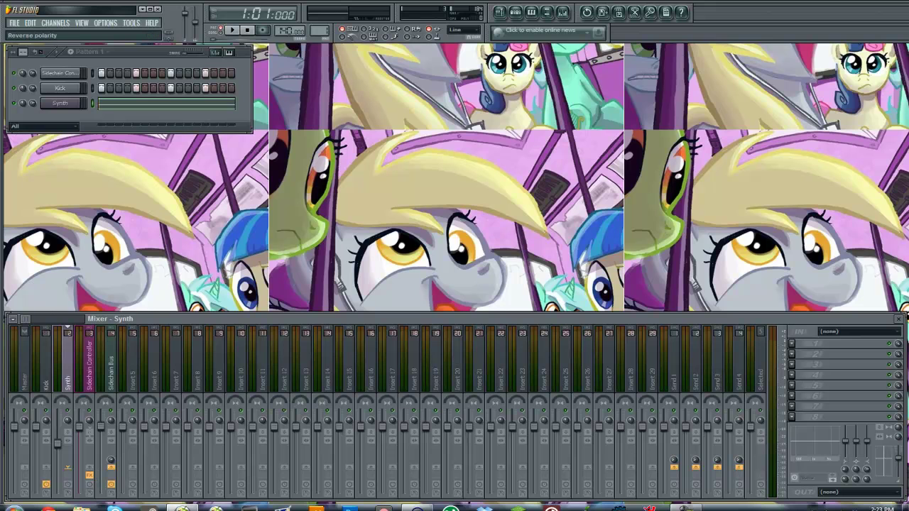
right_click(112, 468)
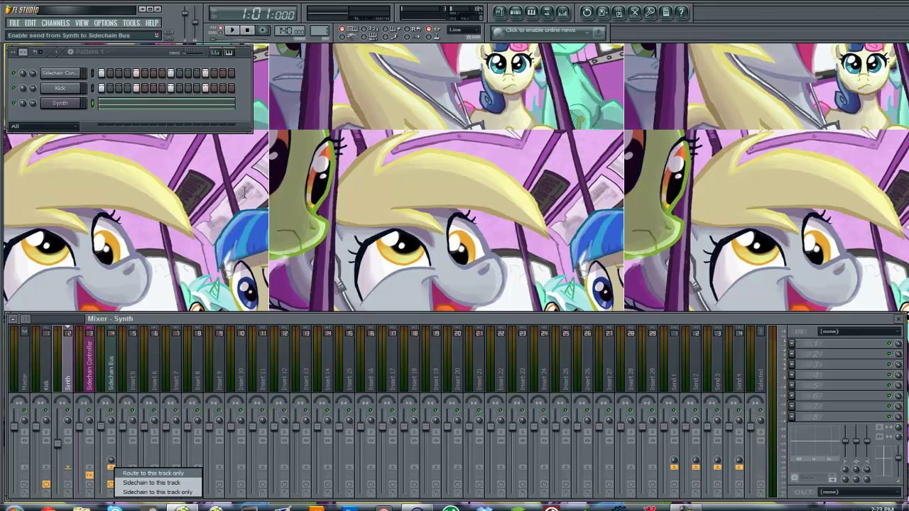
left_click(469, 217)
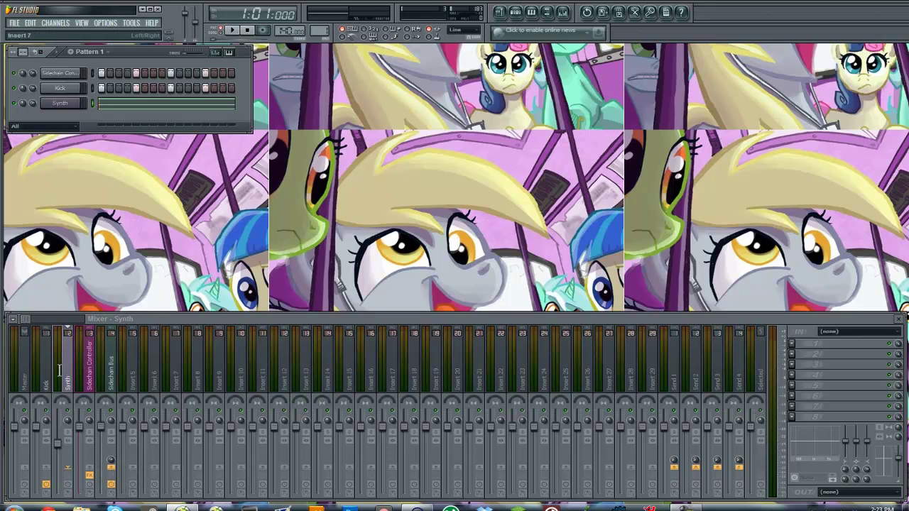
Clear the Kick channel's steps, keep the Sidechain Bus mixer track selected, and play the pattern to hear the synth ducking alone.
left_click(111, 366)
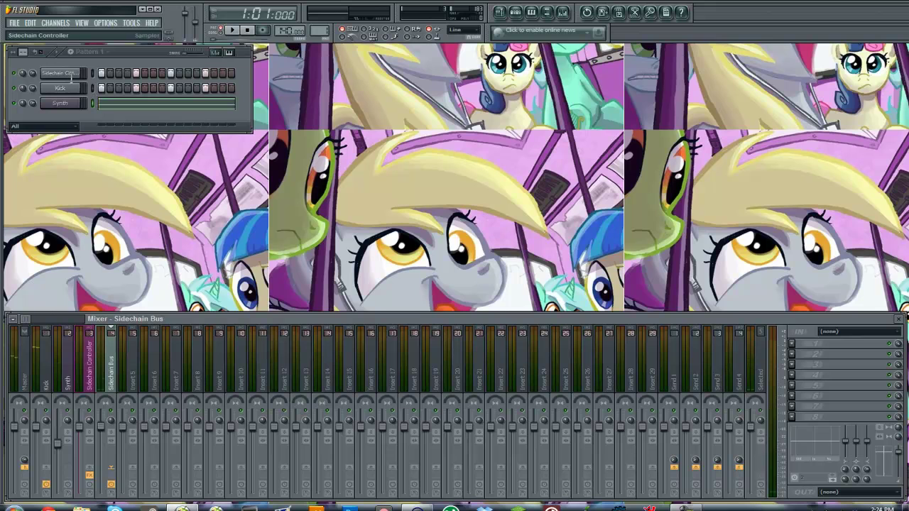
left_click(89, 362)
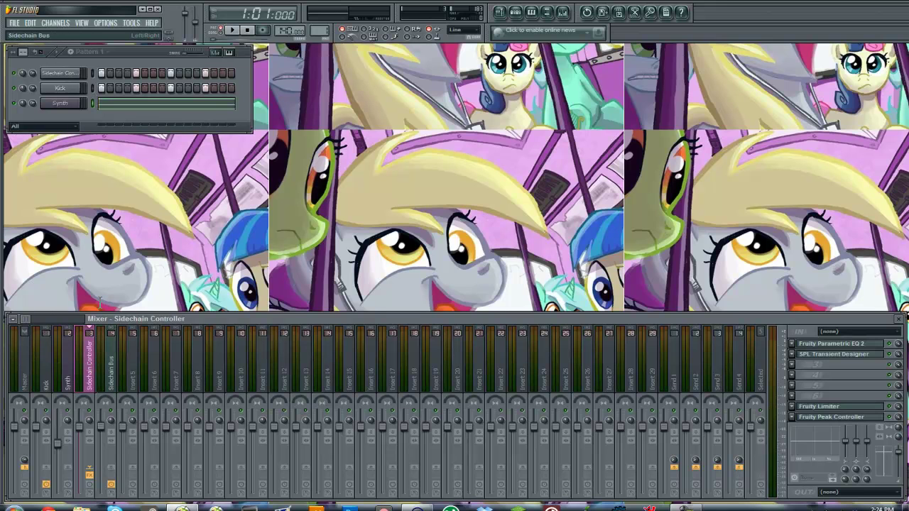
left_click(111, 359)
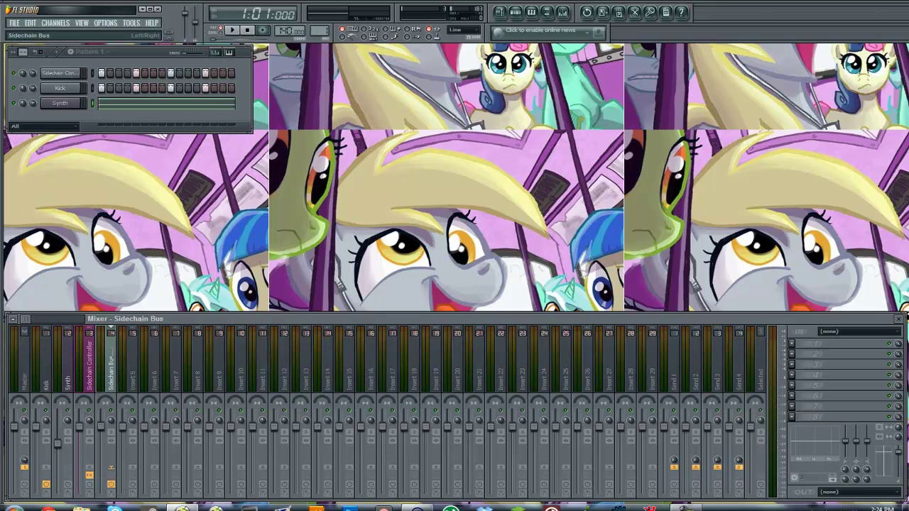
left_click(102, 87)
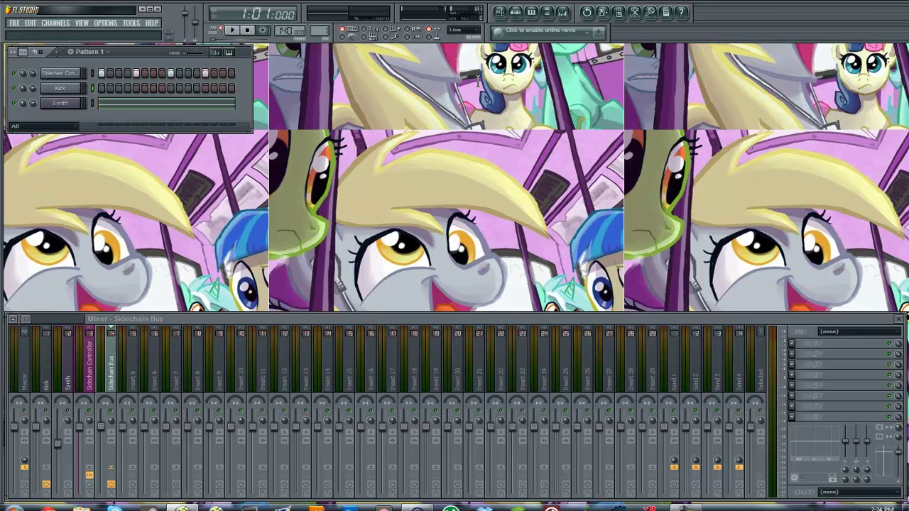
key("space")
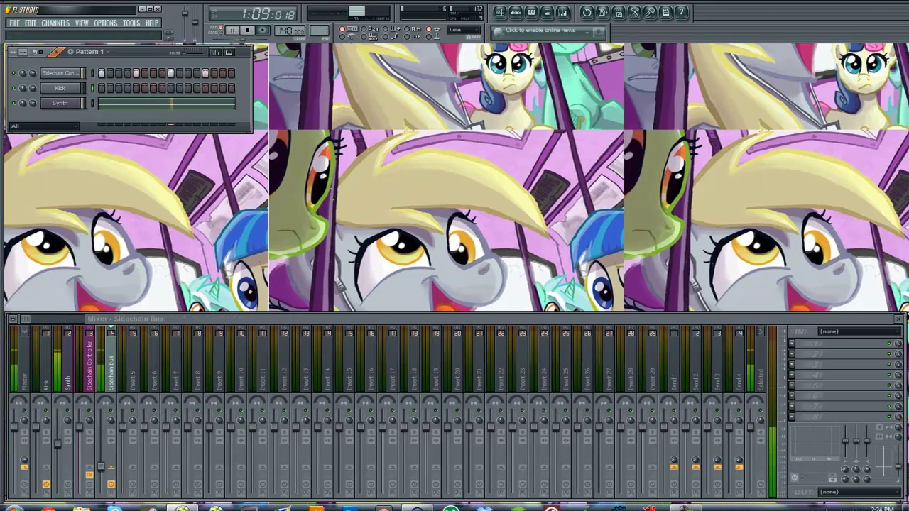
key("space")
Try extra trigger steps in the Sidechain Controller channel, play the pattern, and clear the channel's steps.
right_click(59, 73)
left_click(394, 150)
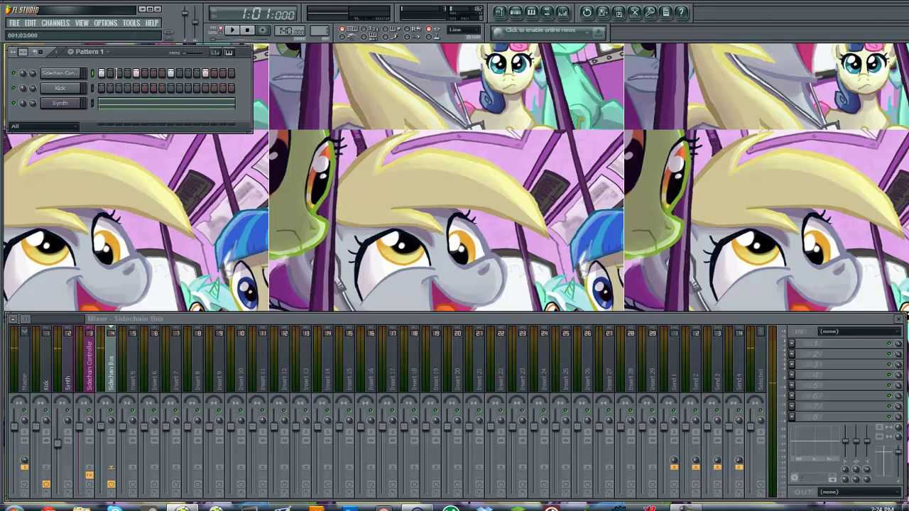
left_click(189, 74)
key("space")
left_click_drag(99, 74, 210, 73)
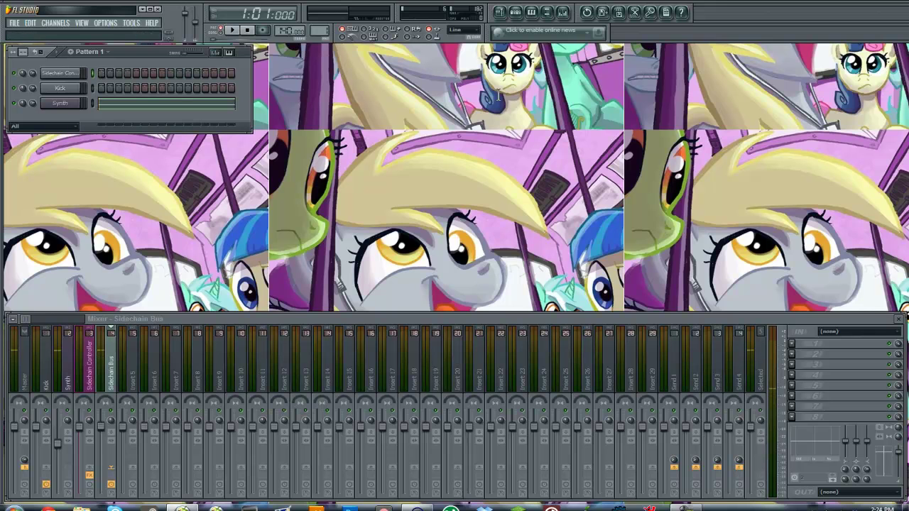
Fill every fourth step of the Sidechain Controller channel, and play the pattern with the Sidechain Controller mixer track selected.
right_click(80, 70)
left_click(106, 153)
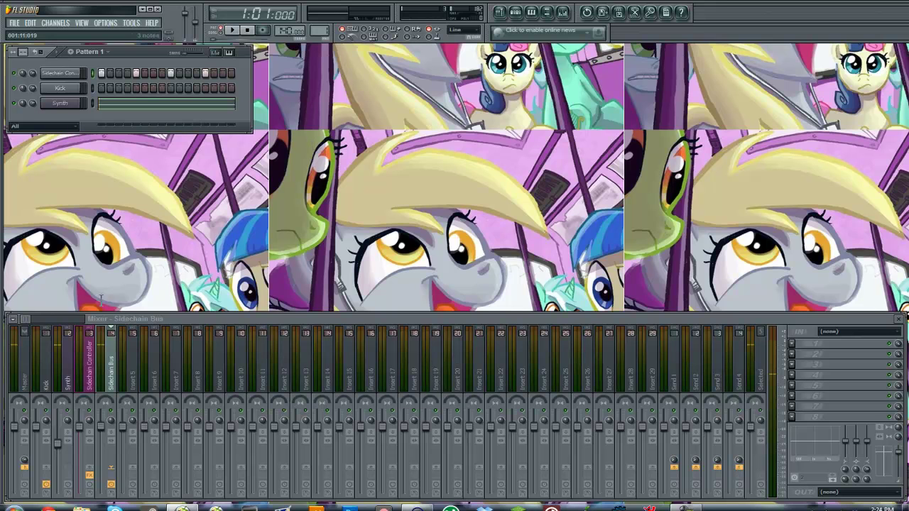
left_click(98, 359)
key("space")
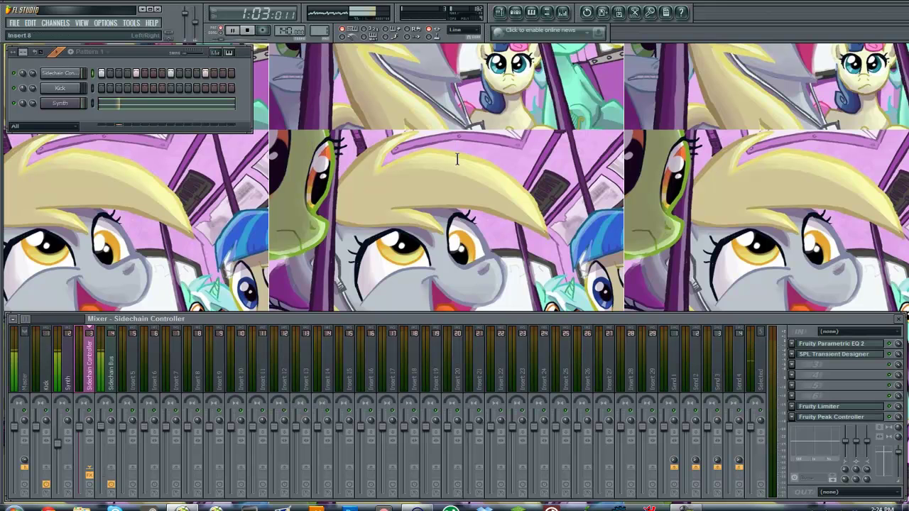
key("space")
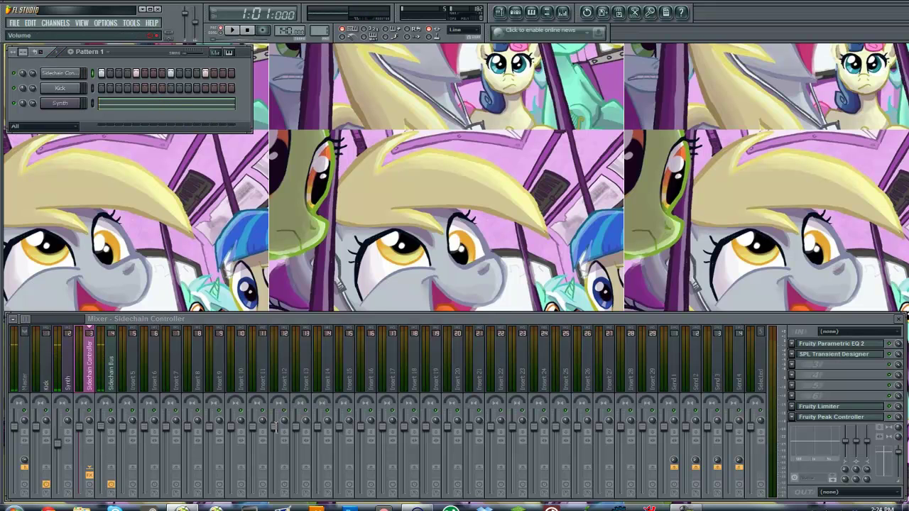
Open the Sidechain Controller track's Fruity Peak Controller and play the pattern while trying different peak decay speeds.
left_click(831, 417)
left_click_drag(403, 225, 420, 142)
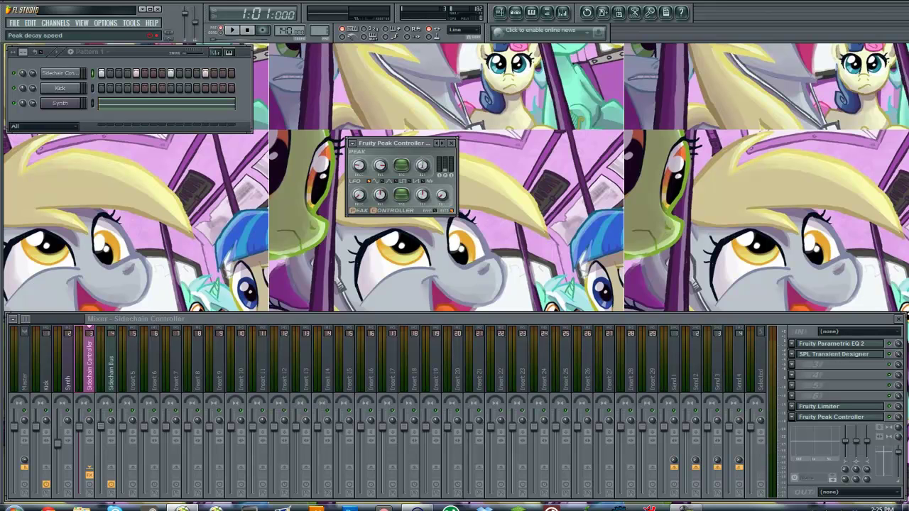
key("space")
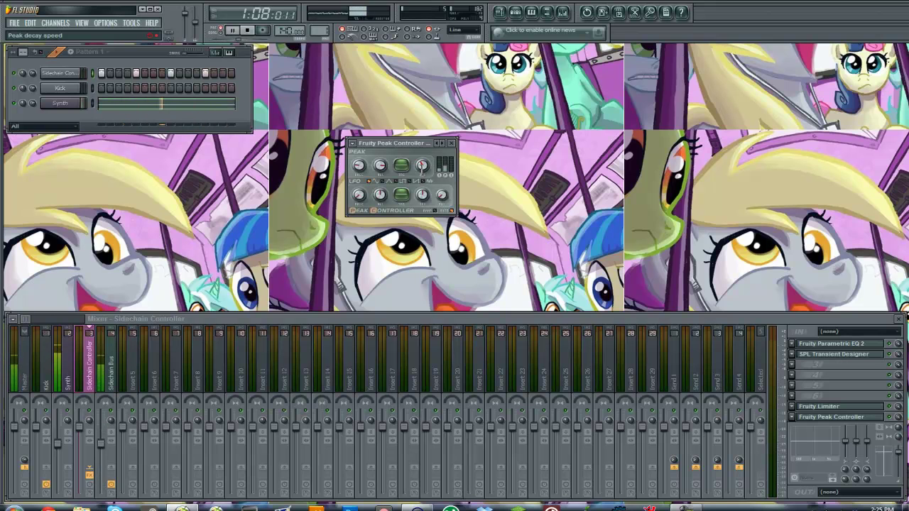
key("space")
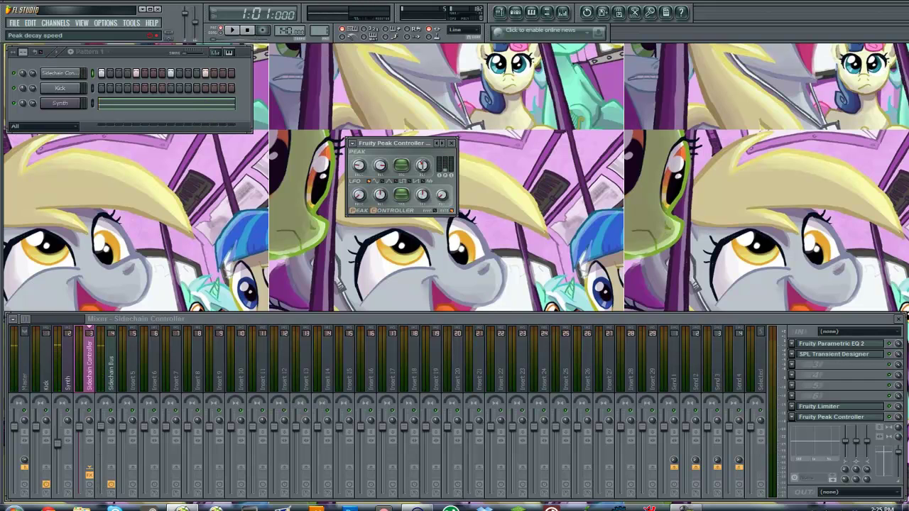
key("space")
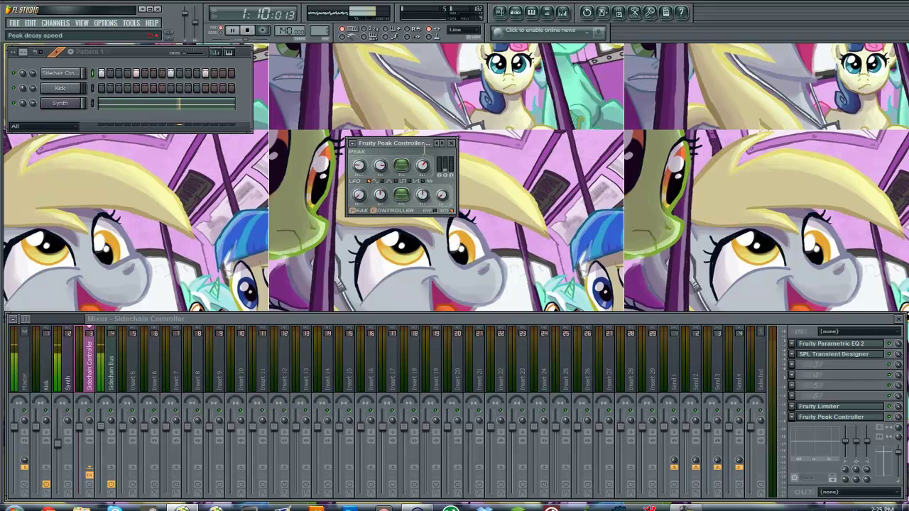
key("space")
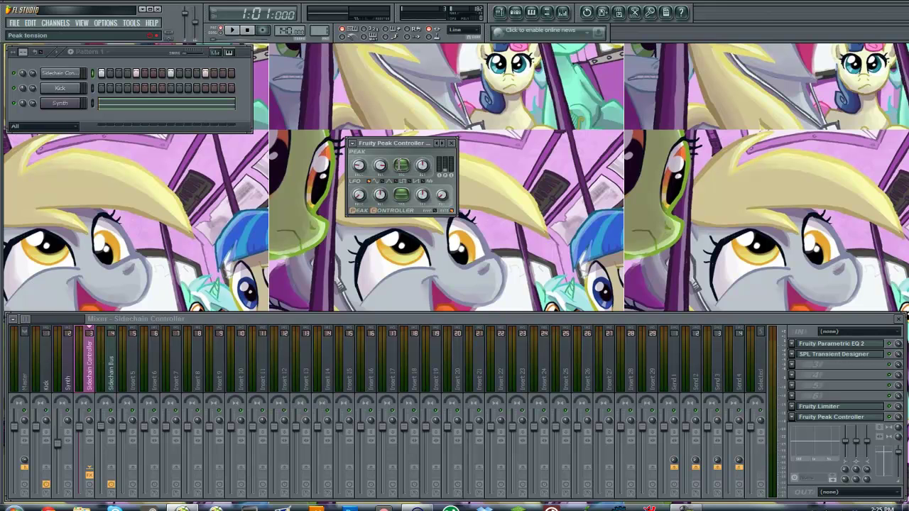
Set the Peak Controller's peak tension to 88% and play the pattern.
left_click_drag(402, 166, 402, 165)
key("space")
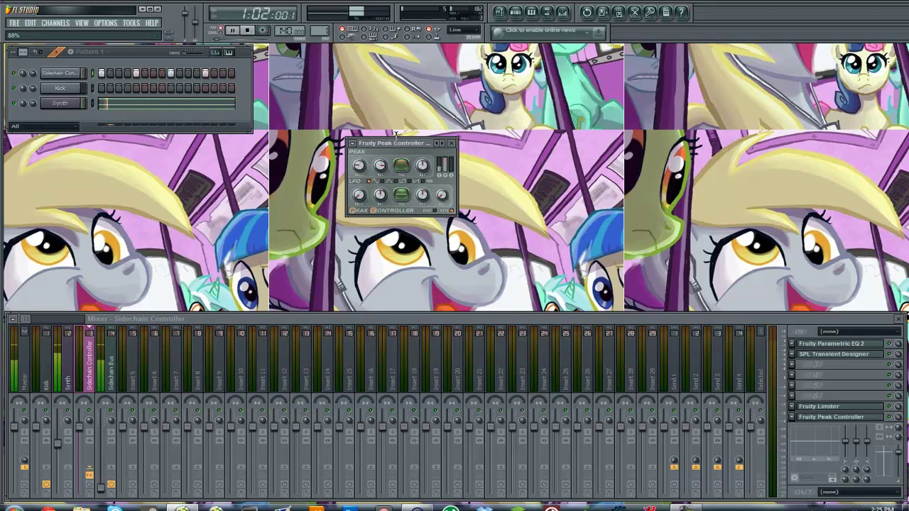
key("space")
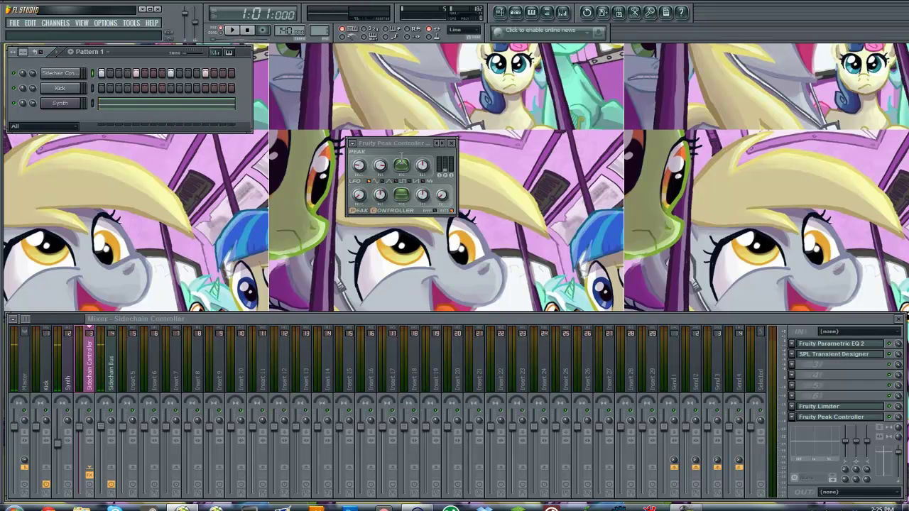
Try the peak tension at 92% while playing the pattern, lower it again, and close the Fruity Peak Controller.
mouse_move(398, 165)
left_mouse_down()
mouse_move(399, 175)
mouse_move(398, 161)
left_mouse_up()
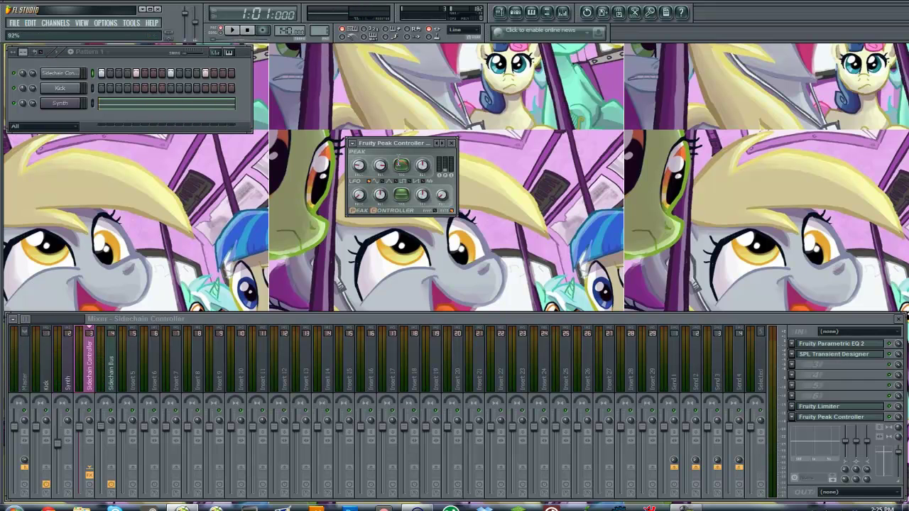
key("space")
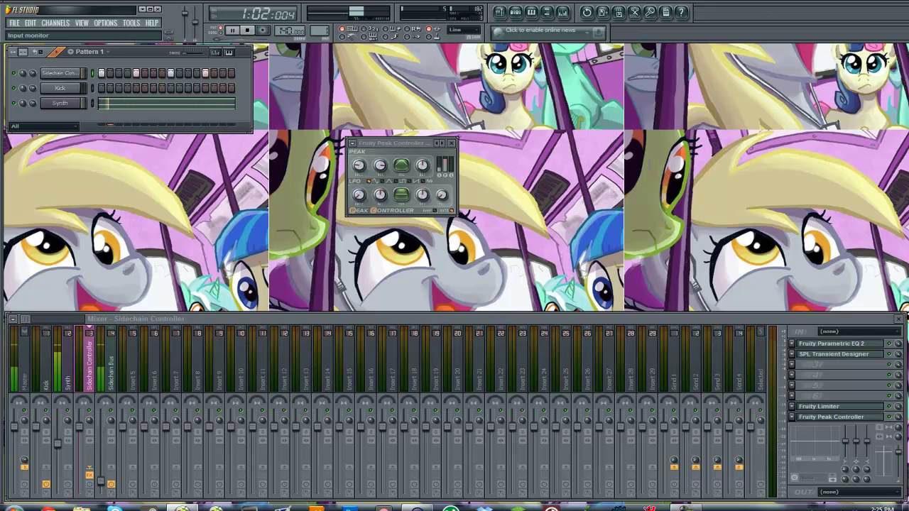
key("space")
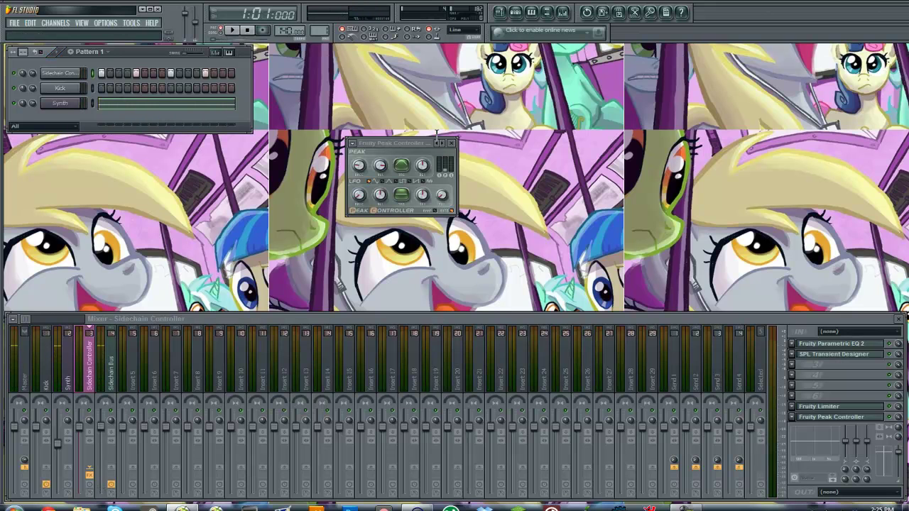
left_click_drag(396, 162, 396, 180)
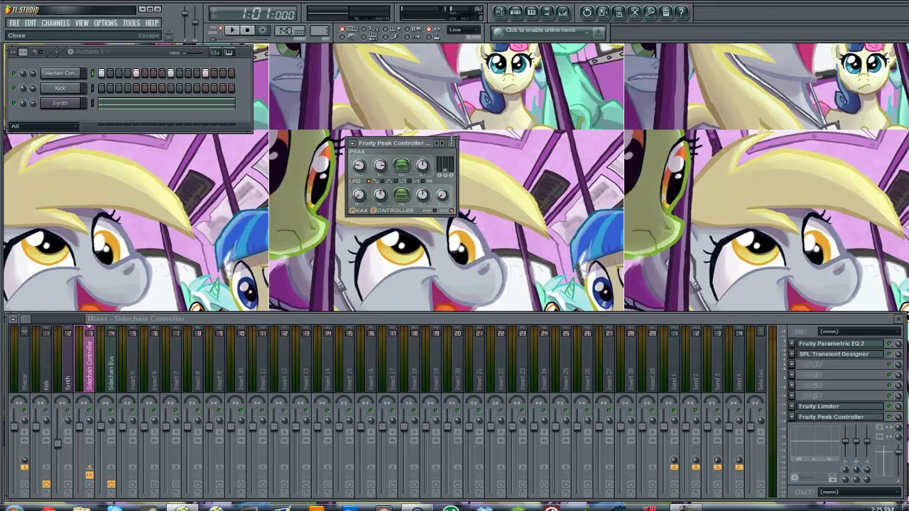
left_click(452, 143)
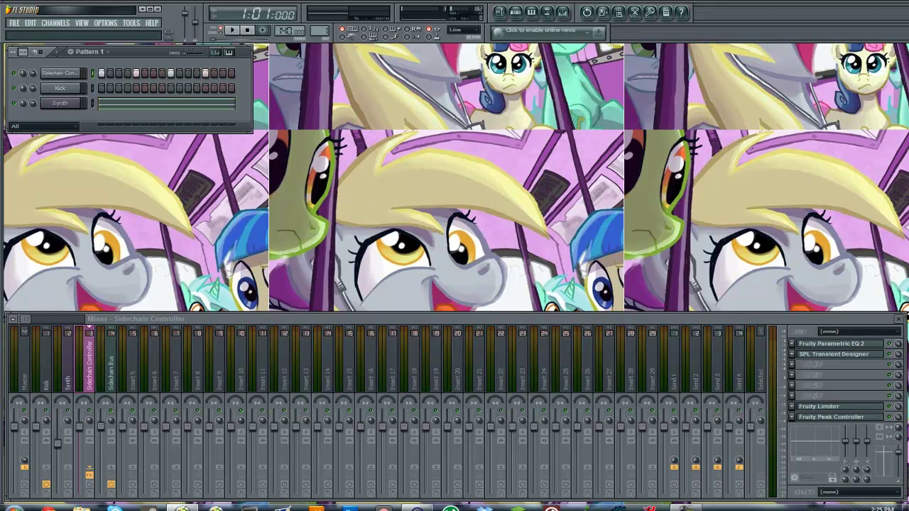